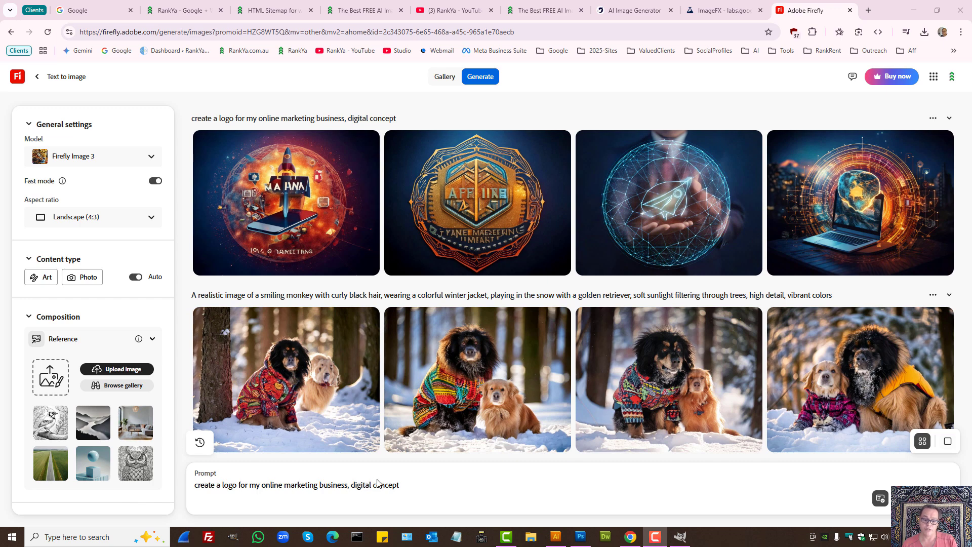
{"action": "triple_click", "coordinate": [243, 485]}
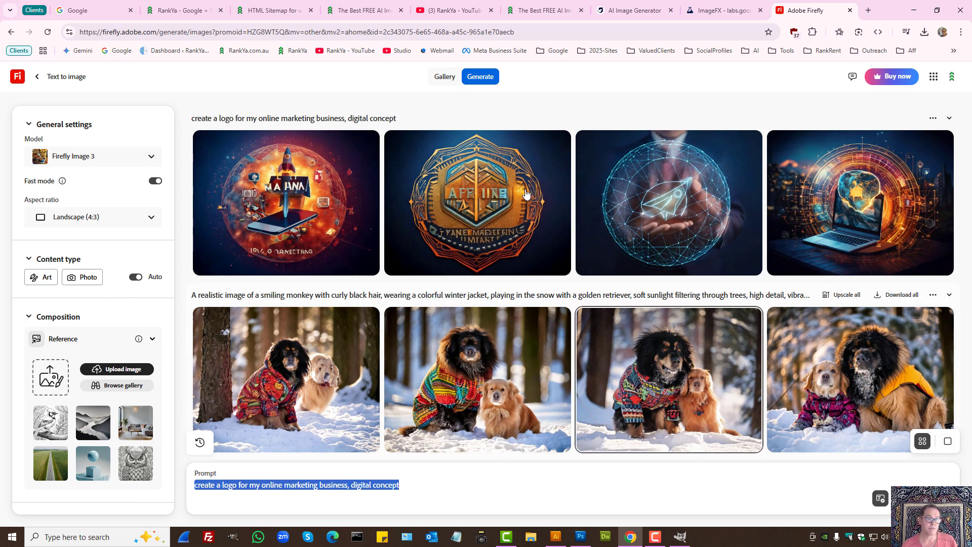
{"action": "left_click", "coordinate": [94, 156]}
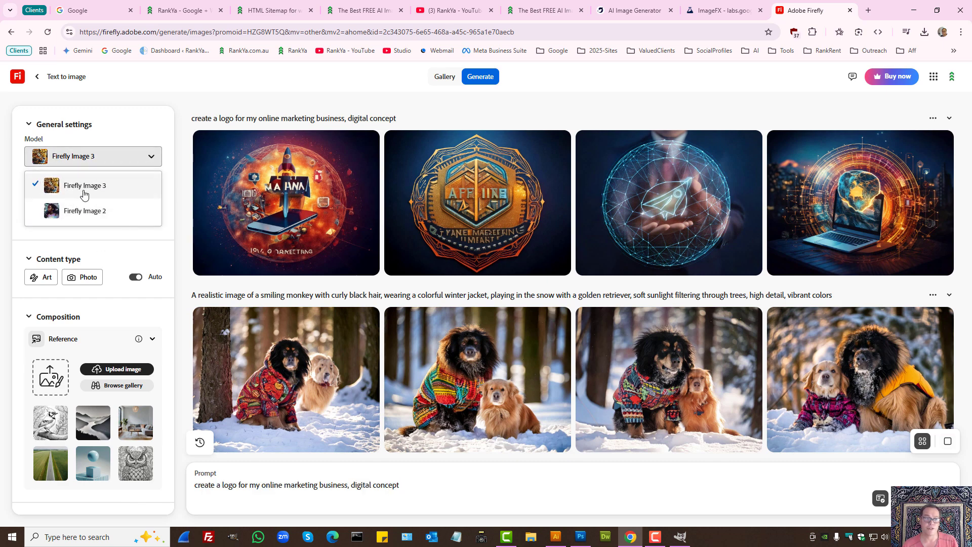
{"action": "left_click", "coordinate": [148, 127]}
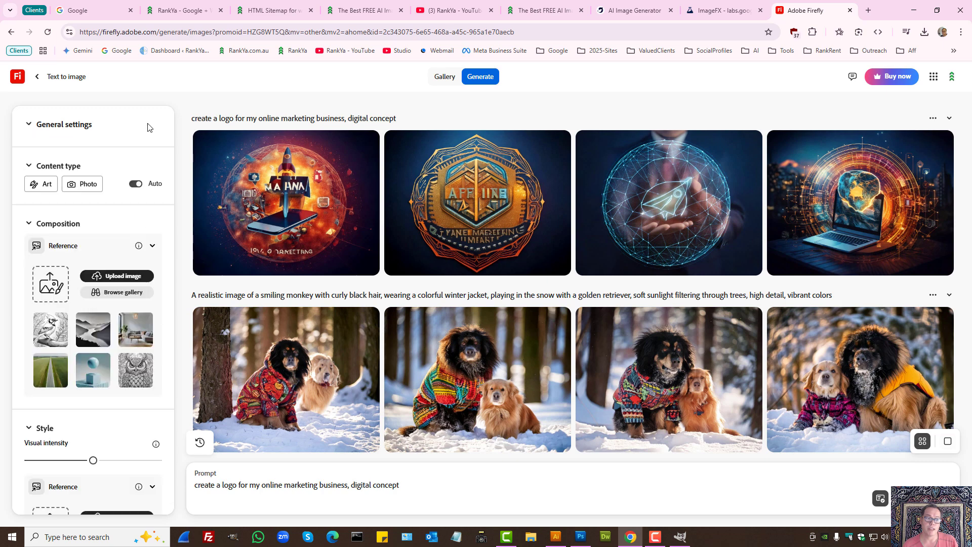
{"action": "left_click", "coordinate": [45, 127]}
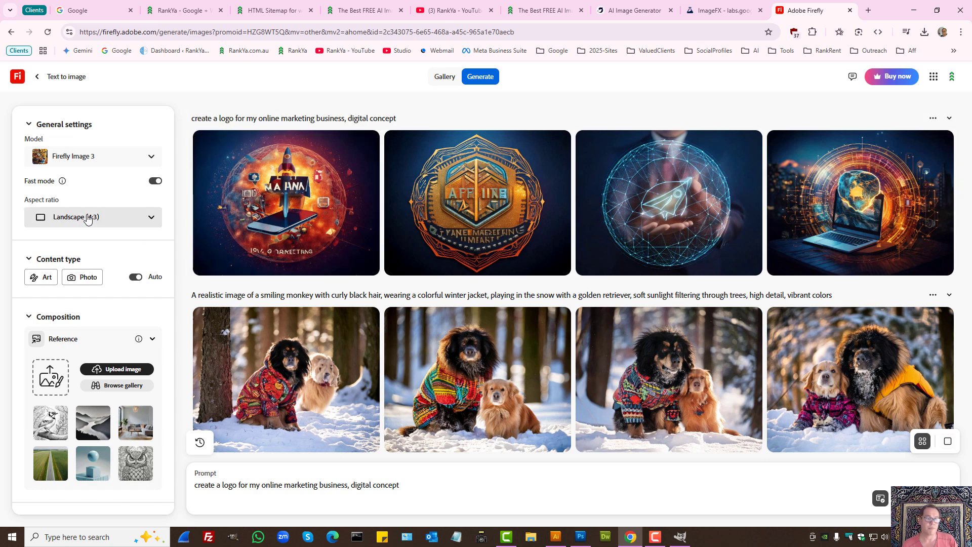
Step: Try the Widescreen (16:9) aspect ratio and return the setting to Landscape (4:3)
{"action": "left_click", "coordinate": [152, 218]}
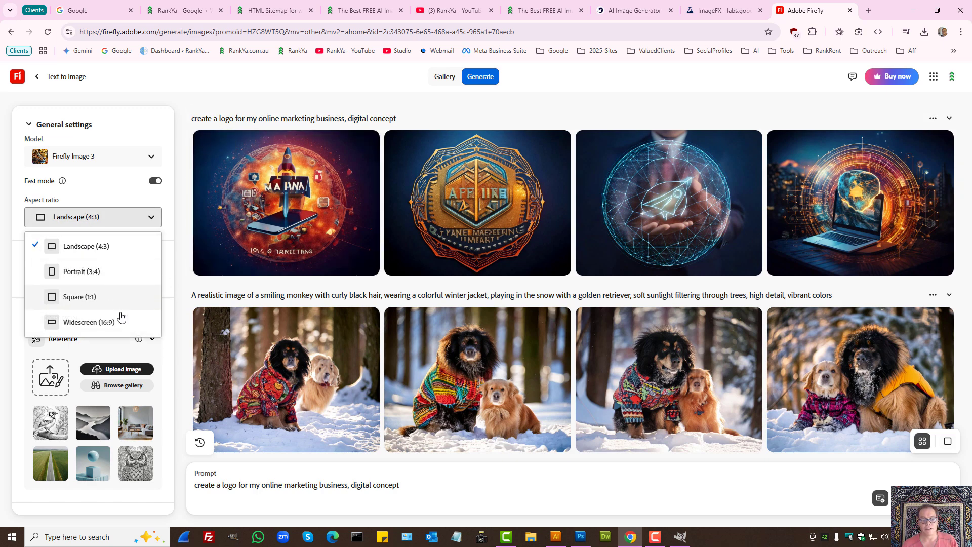
{"action": "left_click", "coordinate": [82, 325]}
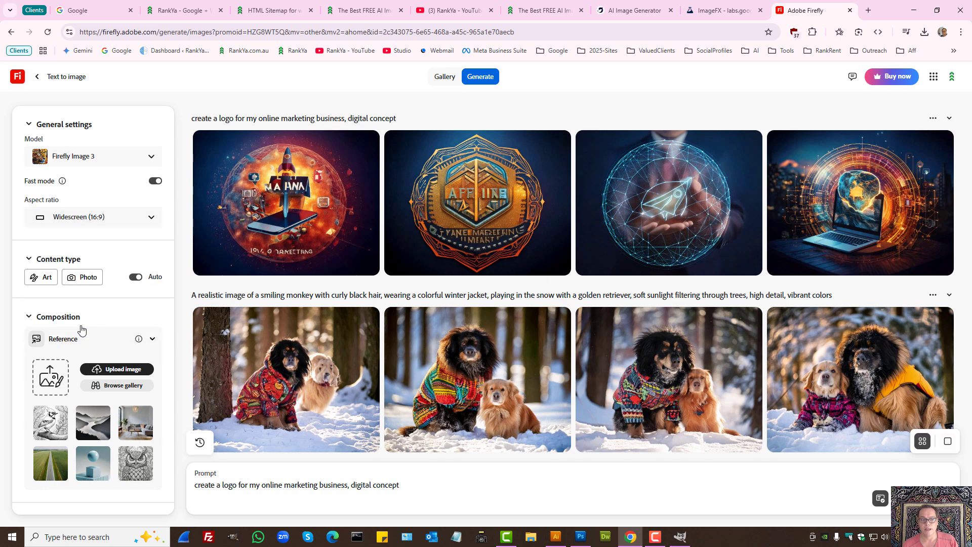
{"action": "left_click", "coordinate": [93, 217]}
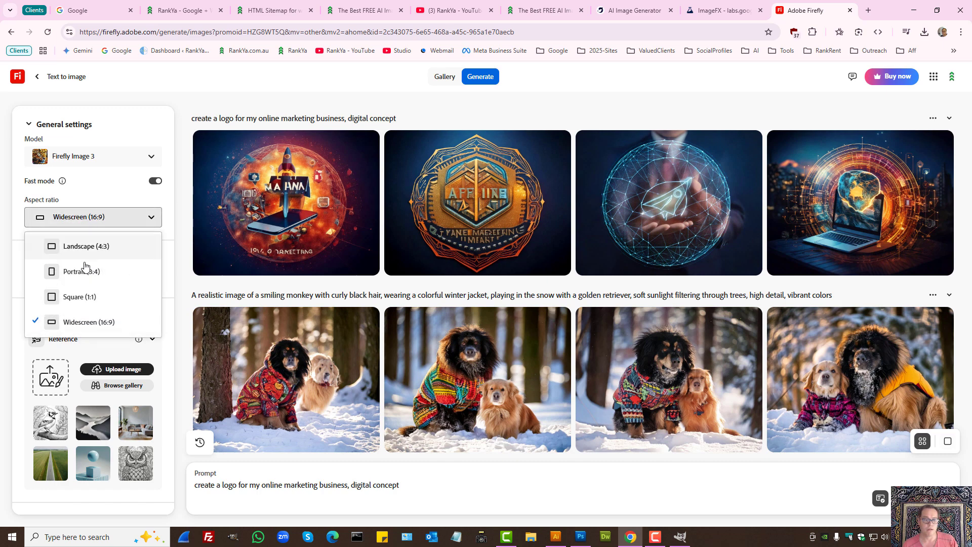
{"action": "left_click", "coordinate": [64, 250]}
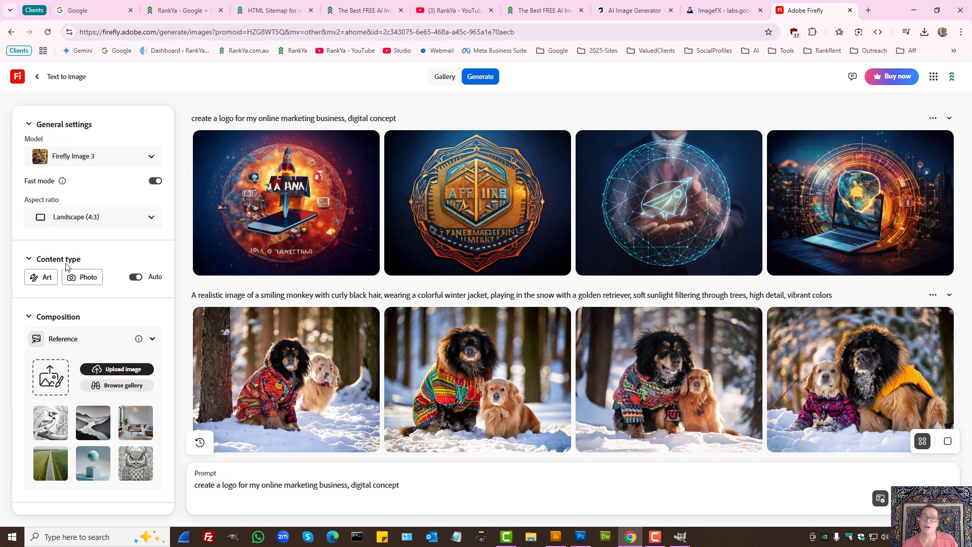
Step: Try the Art content type and switch the content type selection back to Auto
{"action": "left_click", "coordinate": [45, 278]}
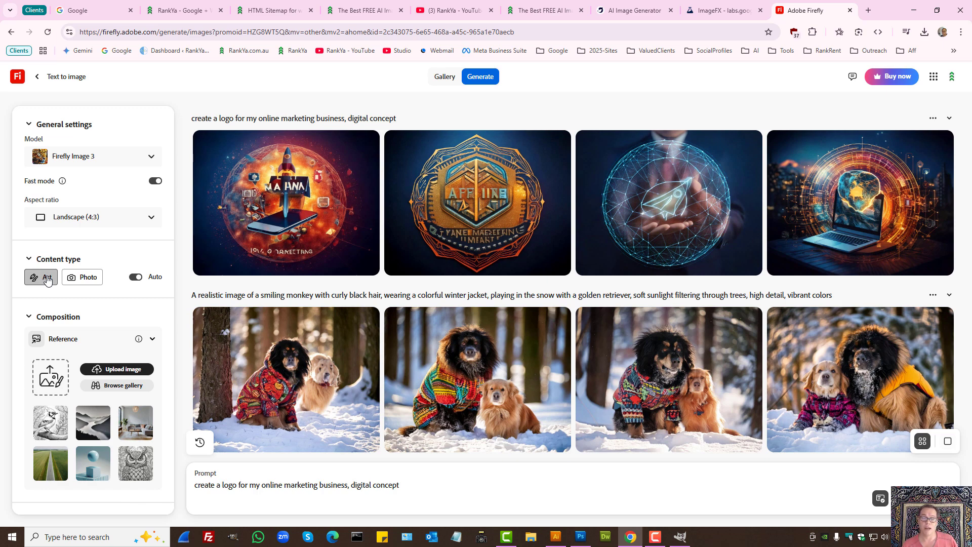
{"action": "left_click", "coordinate": [47, 279]}
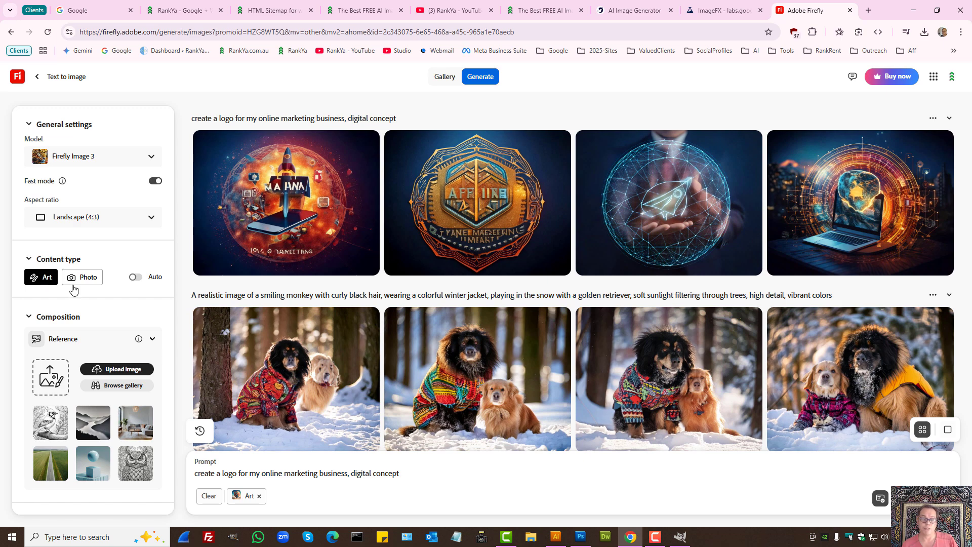
{"action": "left_click", "coordinate": [135, 277]}
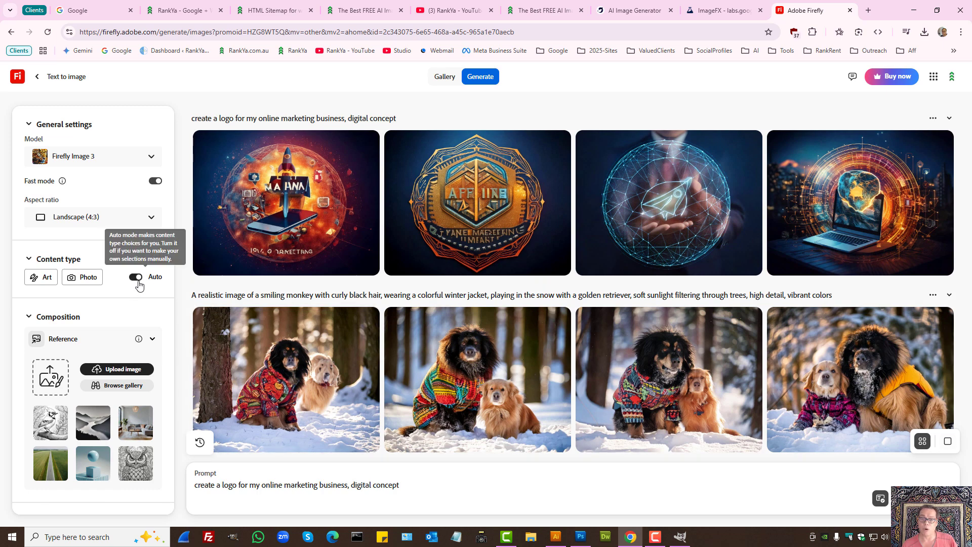
Step: Download the generated logo image showing hands holding a glowing rocket inside a blue wireframe sphere
{"action": "triple_click", "coordinate": [256, 485]}
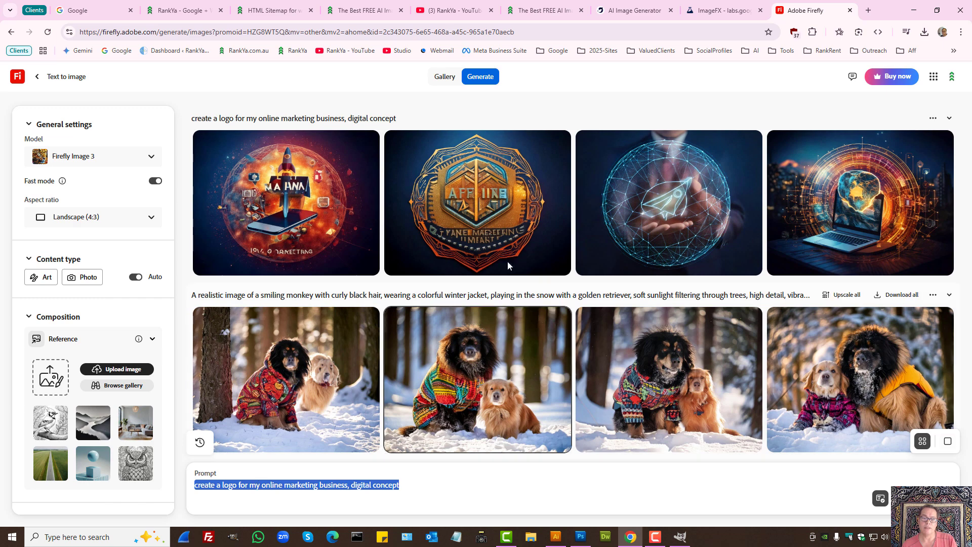
{"action": "mouse_move", "coordinate": [471, 243]}
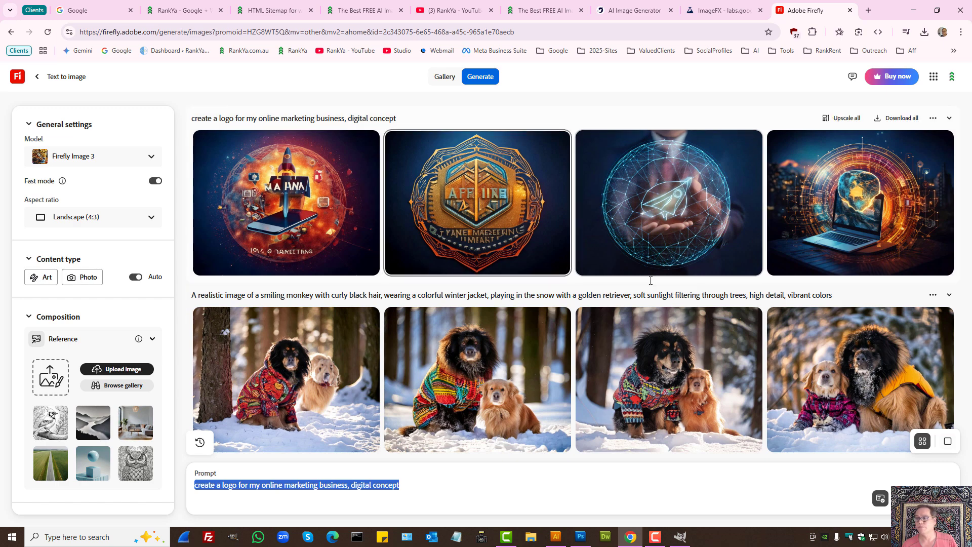
{"action": "mouse_move", "coordinate": [710, 205]}
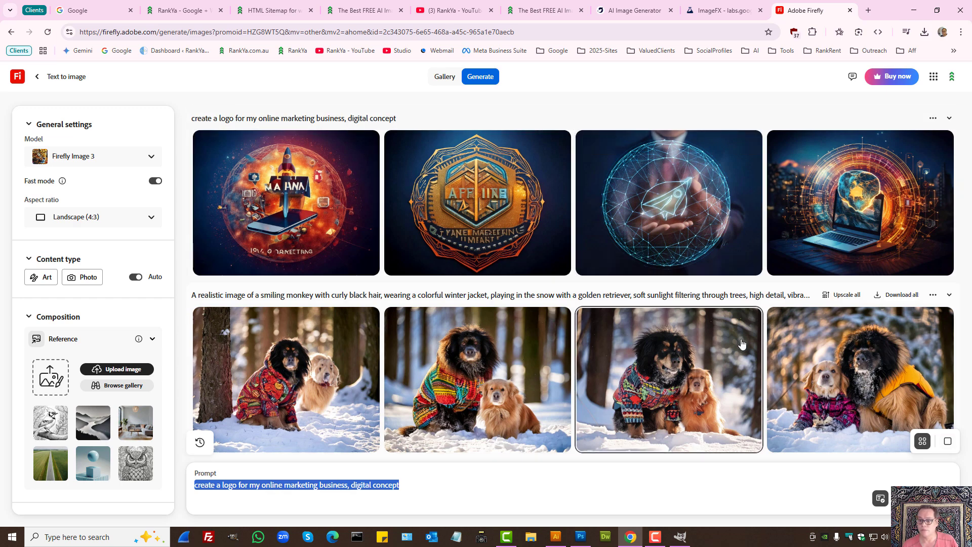
{"action": "left_click", "coordinate": [748, 147]}
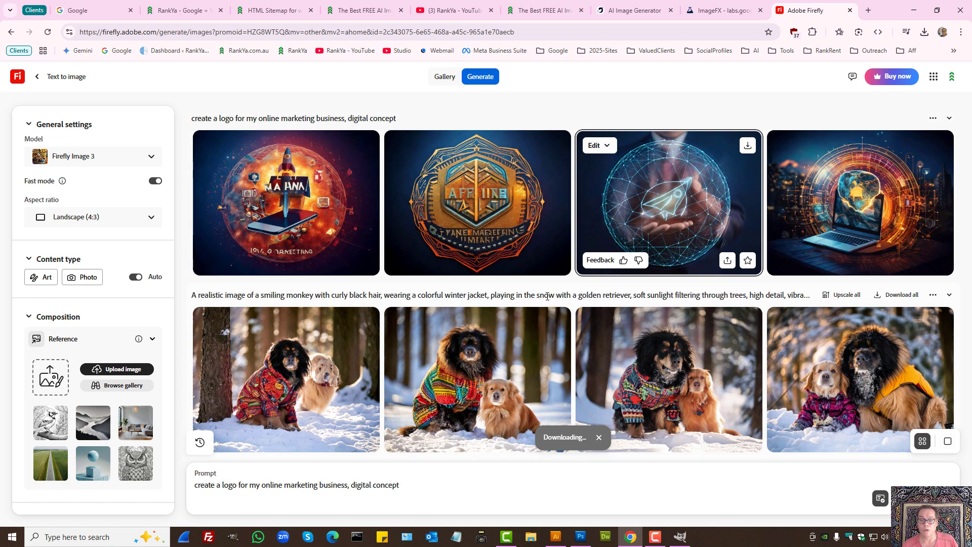
Step: Open the blue wireframe sphere image in Adobe Express for adding shapes and graphics, and return to the Adobe Firefly results
{"action": "left_click", "coordinate": [607, 146]}
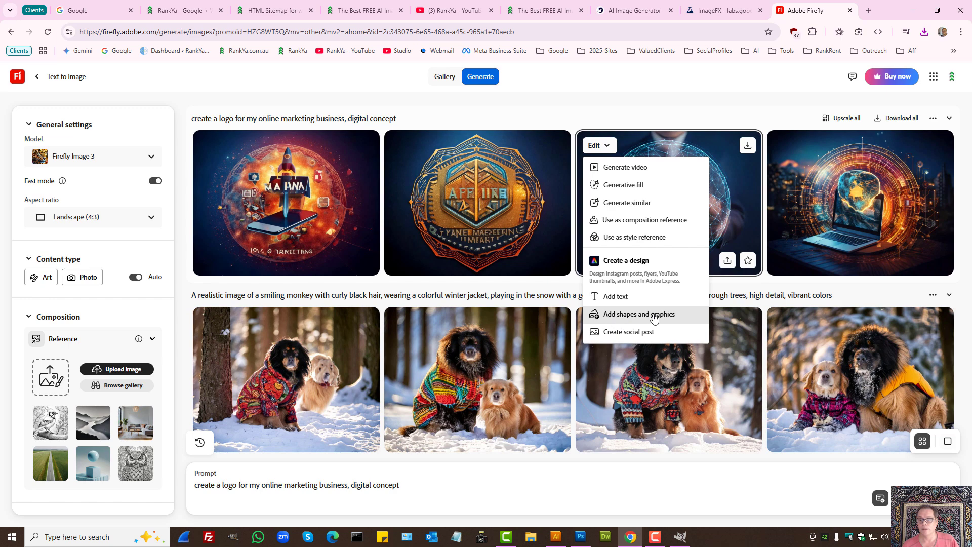
{"action": "left_click", "coordinate": [625, 317]}
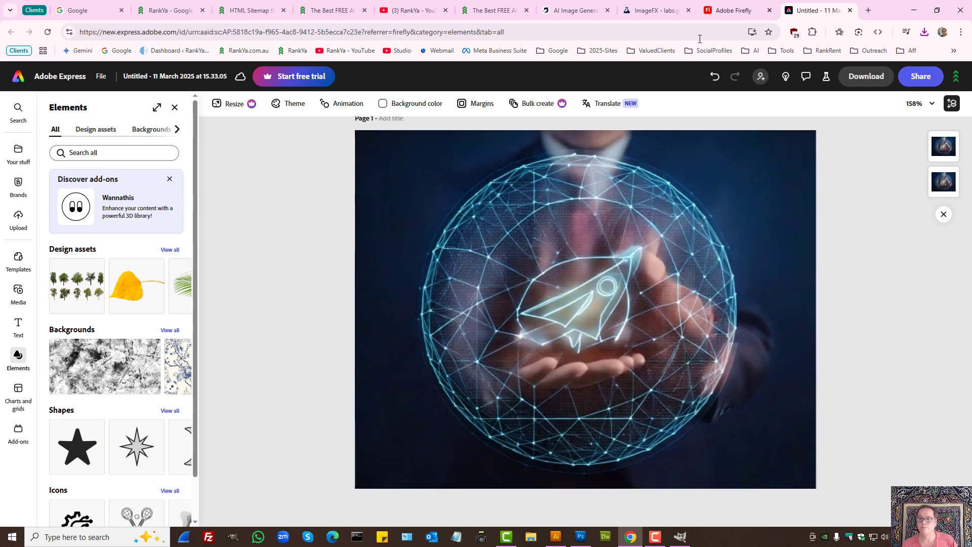
{"action": "left_click", "coordinate": [737, 9]}
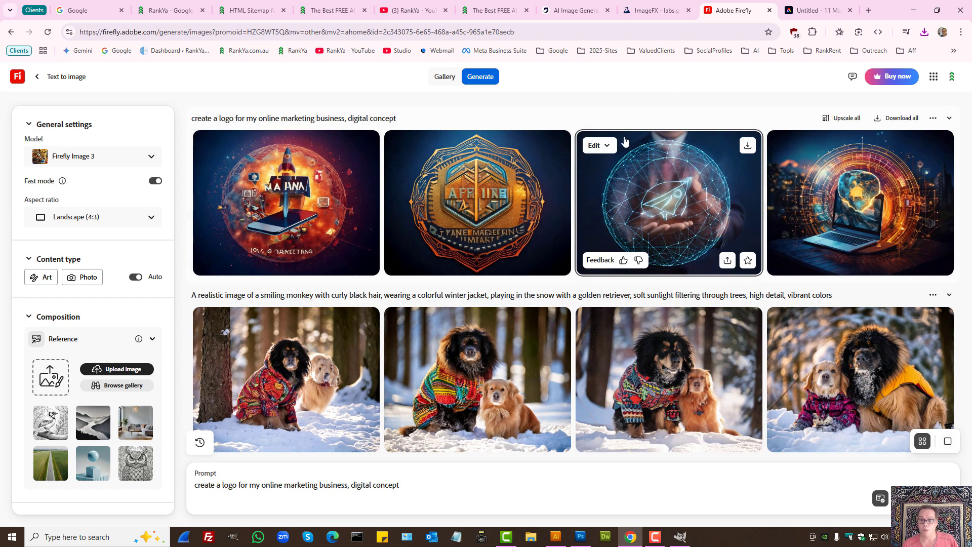
{"action": "left_click", "coordinate": [607, 148]}
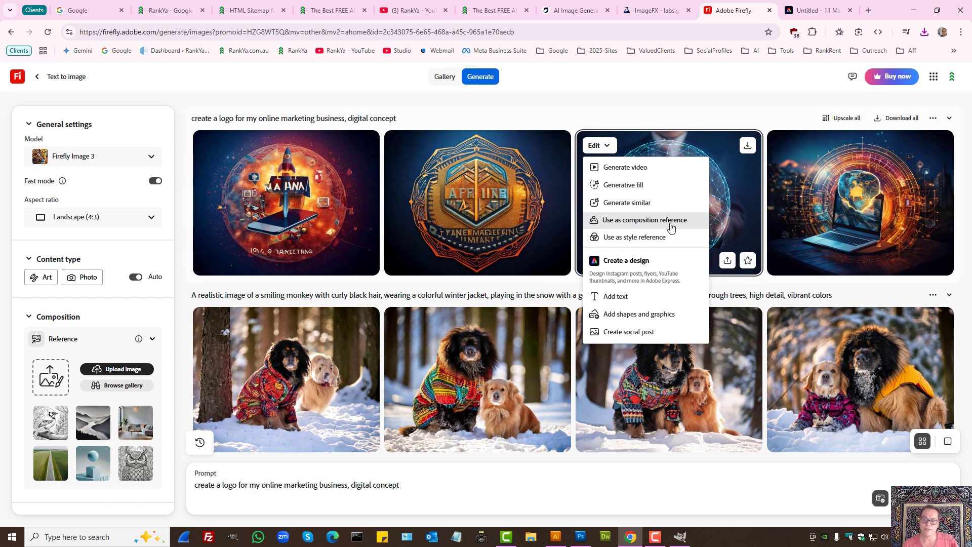
{"action": "left_click", "coordinate": [657, 102]}
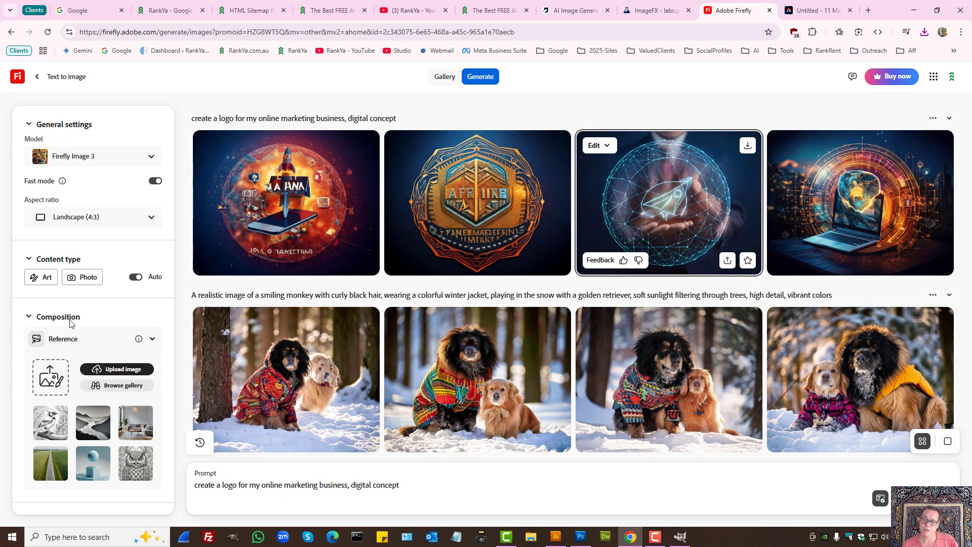
Step: Choose the sample image of a straight road through green fields as the composition reference
{"action": "scroll", "coordinate": [69, 324], "scroll_direction": "down", "scroll_amount": 3}
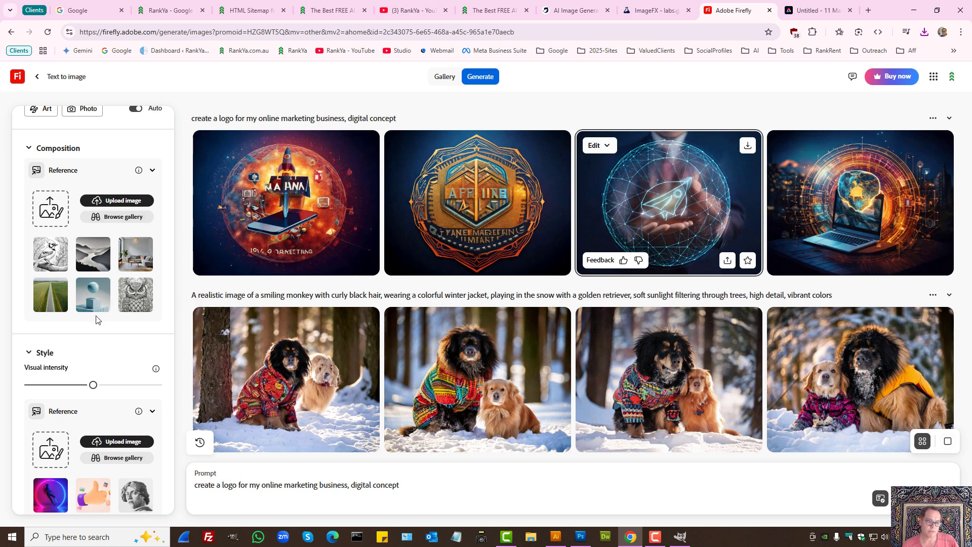
{"action": "left_click", "coordinate": [51, 298]}
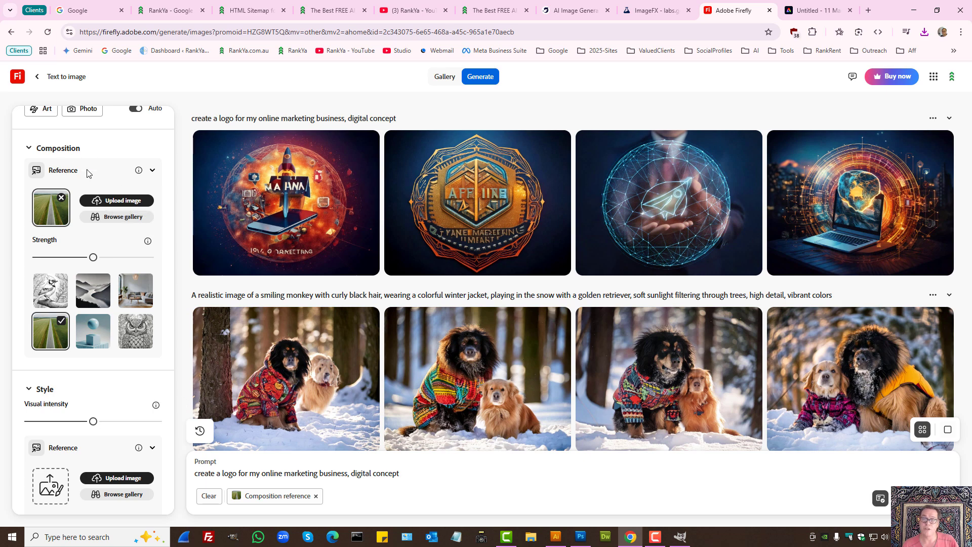
Step: Raise the style's visual intensity slightly above the middle of its range
{"action": "scroll", "coordinate": [96, 348], "scroll_direction": "down", "scroll_amount": 2}
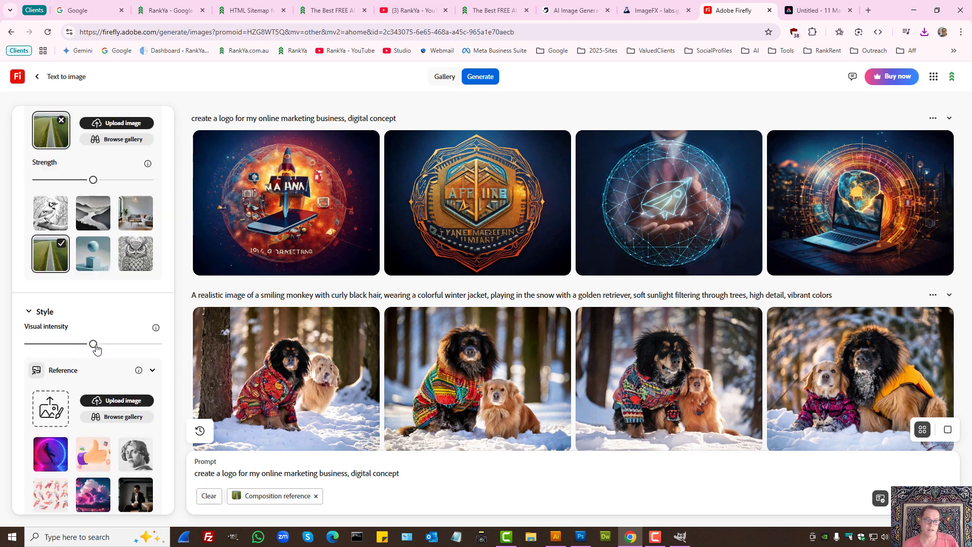
{"action": "scroll", "coordinate": [96, 347], "scroll_direction": "down", "scroll_amount": 2}
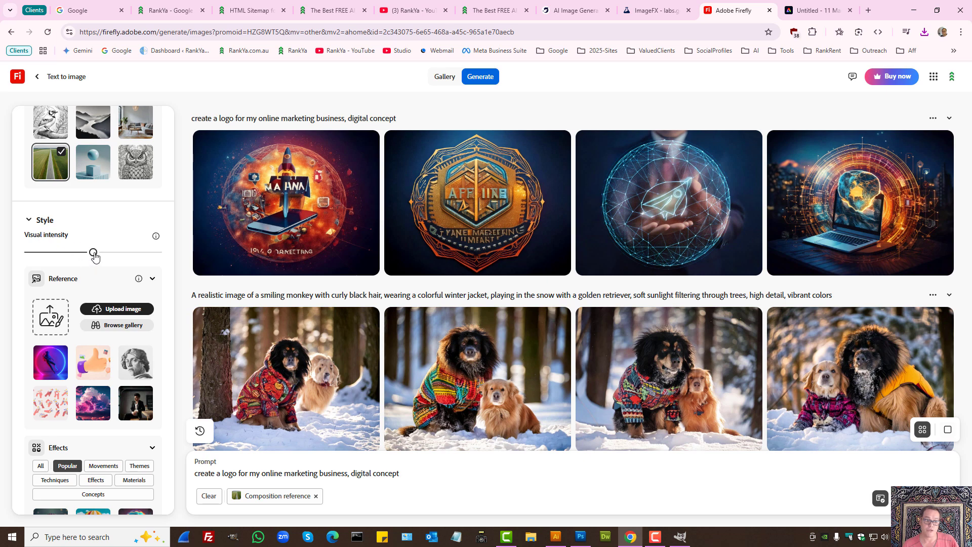
{"action": "mouse_move", "coordinate": [94, 256]}
{"action": "left_mouse_down"}
{"action": "mouse_move", "coordinate": [124, 253]}
{"action": "mouse_move", "coordinate": [76, 253]}
{"action": "mouse_move", "coordinate": [110, 255]}
{"action": "left_mouse_up"}
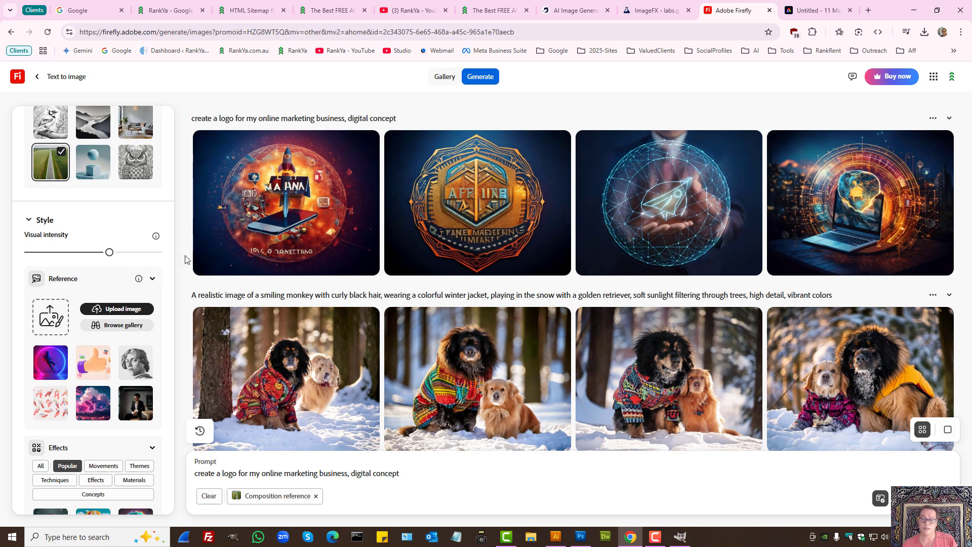
{"action": "mouse_move", "coordinate": [232, 257]}
Step: Upload 1920x1080px-HD-Facebook-Ads.jpg from the Desktop as the composition reference and accept the notice about image rights
{"action": "scroll", "coordinate": [122, 304], "scroll_direction": "up", "scroll_amount": 6}
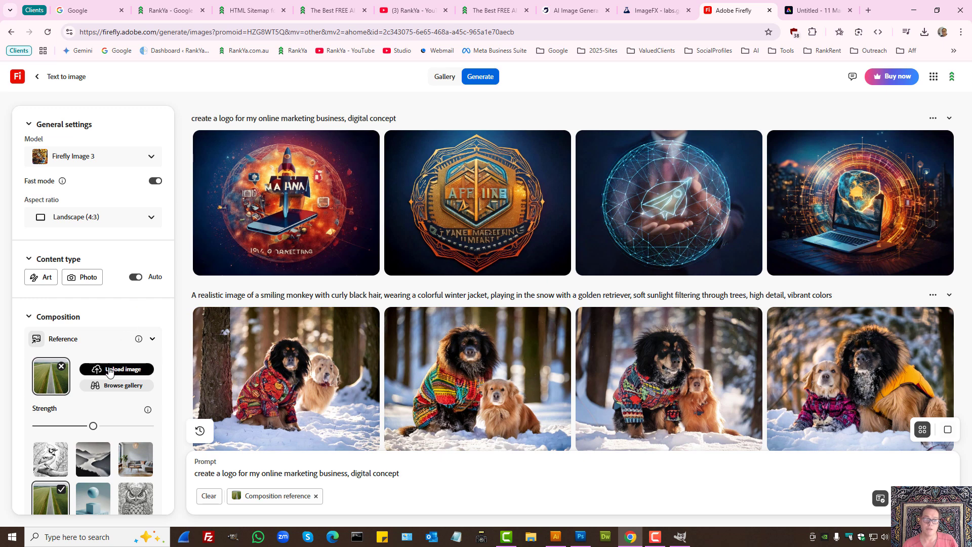
{"action": "left_click", "coordinate": [109, 370]}
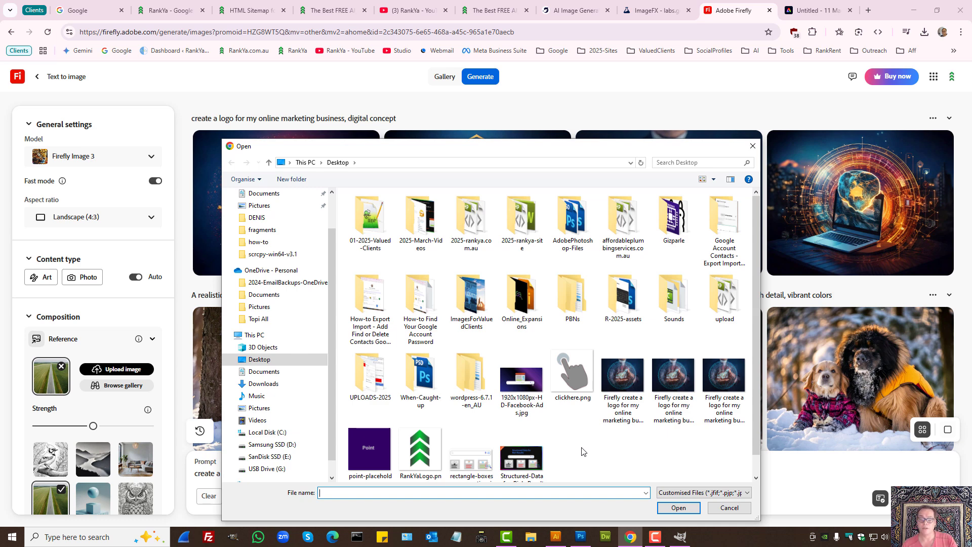
{"action": "left_click", "coordinate": [521, 383]}
{"action": "left_click", "coordinate": [678, 508]}
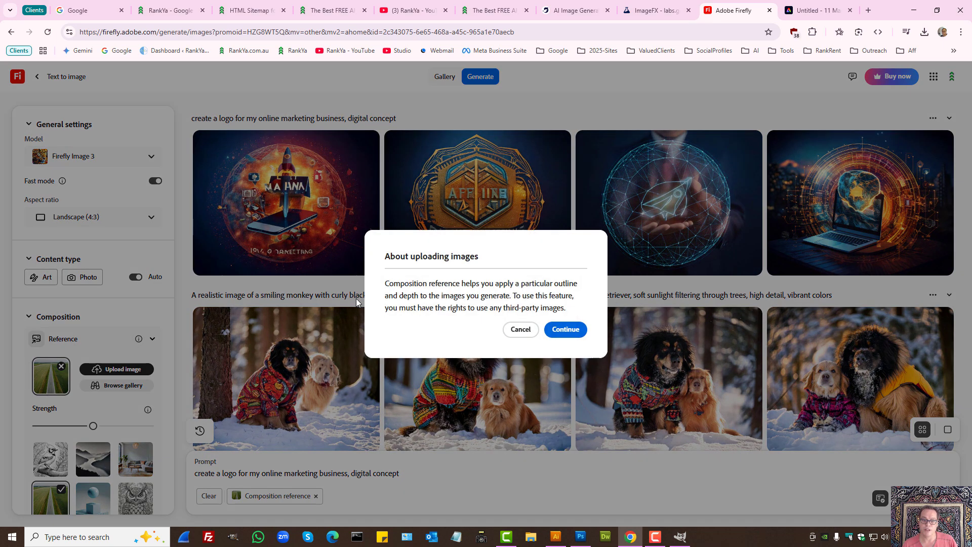
{"action": "left_click", "coordinate": [566, 330]}
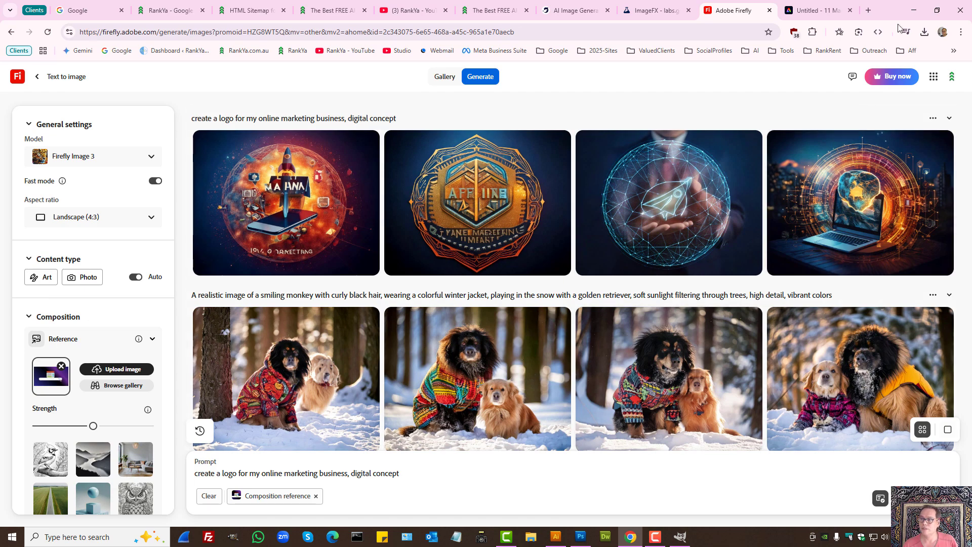
{"action": "left_click", "coordinate": [914, 10]}
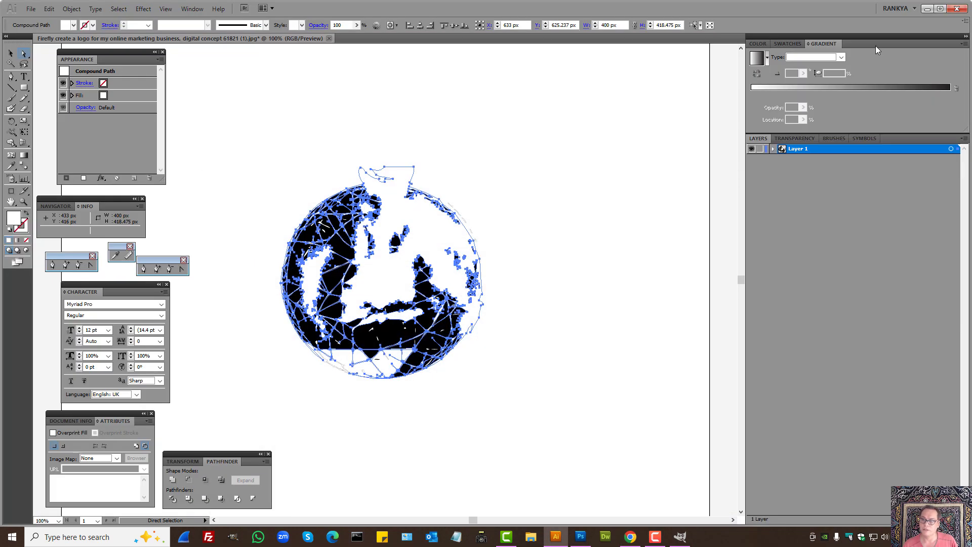
{"action": "left_click", "coordinate": [928, 8]}
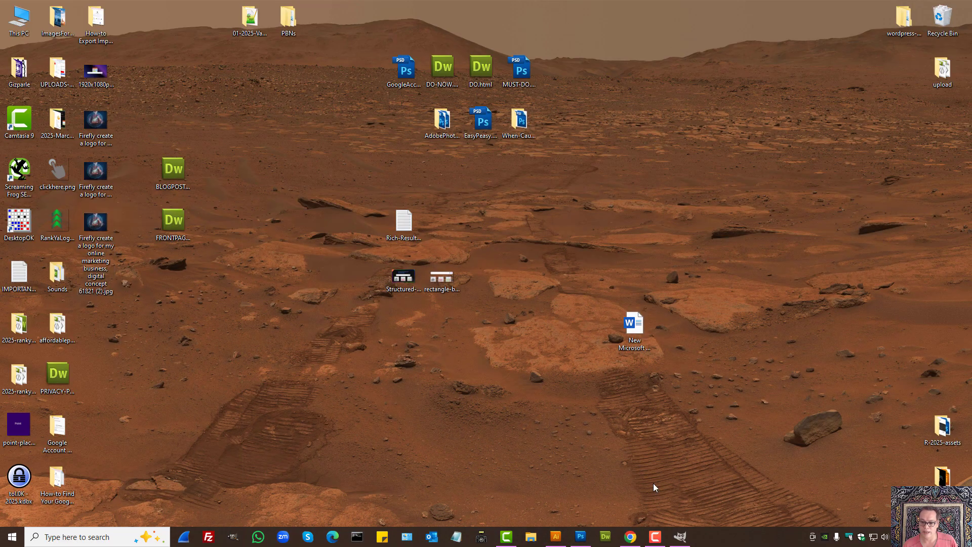
{"action": "left_click", "coordinate": [630, 537]}
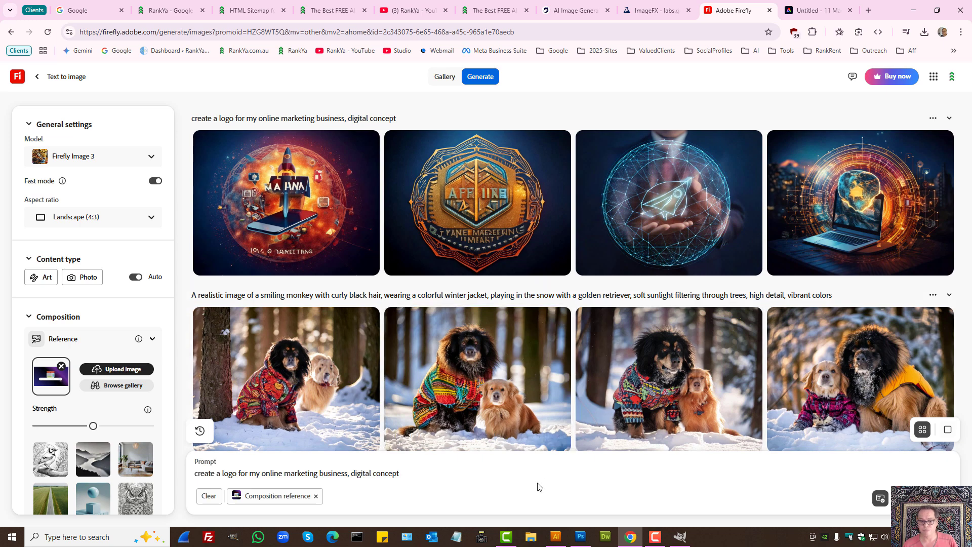
Step: Set the content type to Art and generate new images from the prompt "create a logo for my online marketing business, digital concept"
{"action": "triple_click", "coordinate": [270, 473]}
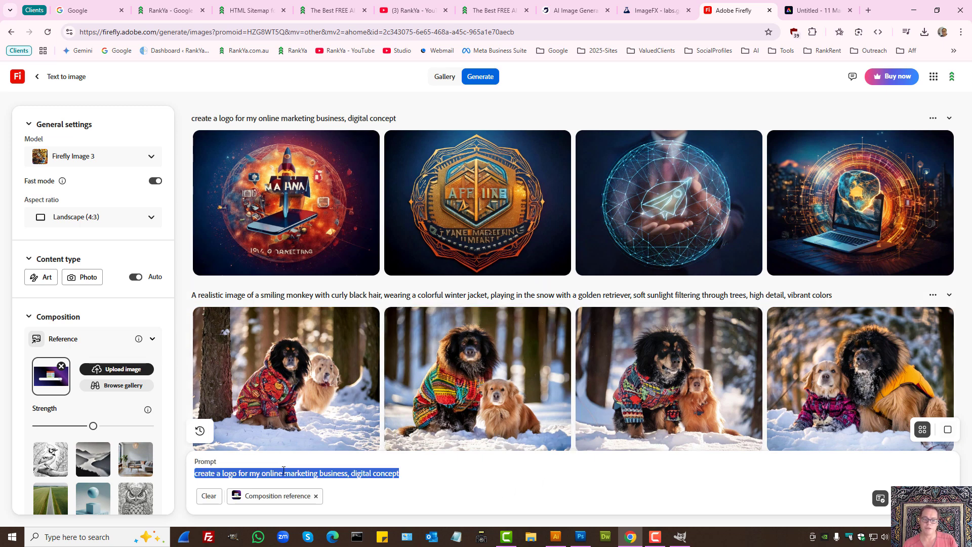
{"action": "left_click", "coordinate": [41, 277]}
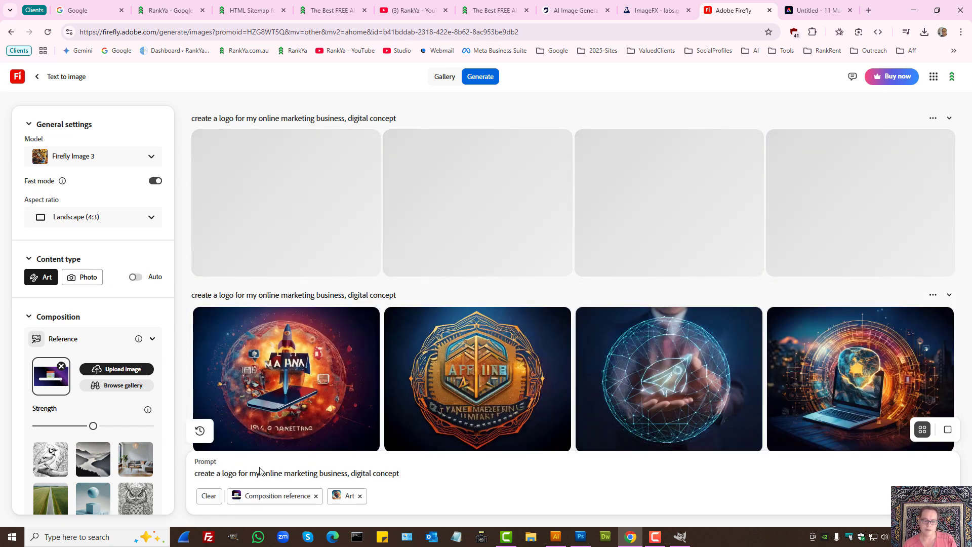
{"action": "double_click", "coordinate": [230, 473]}
{"action": "triple_click", "coordinate": [229, 473]}
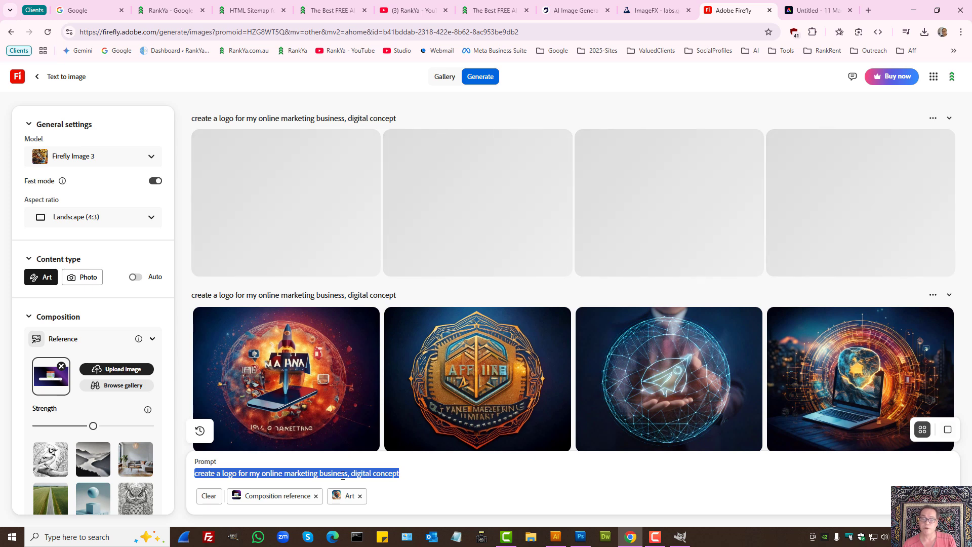
Step: Download the newly generated image of suited hands holding a search bar, and show its editing options
{"action": "left_click_drag", "start_coordinate": [223, 481], "coordinate": [393, 478]}
{"action": "left_click", "coordinate": [405, 480]}
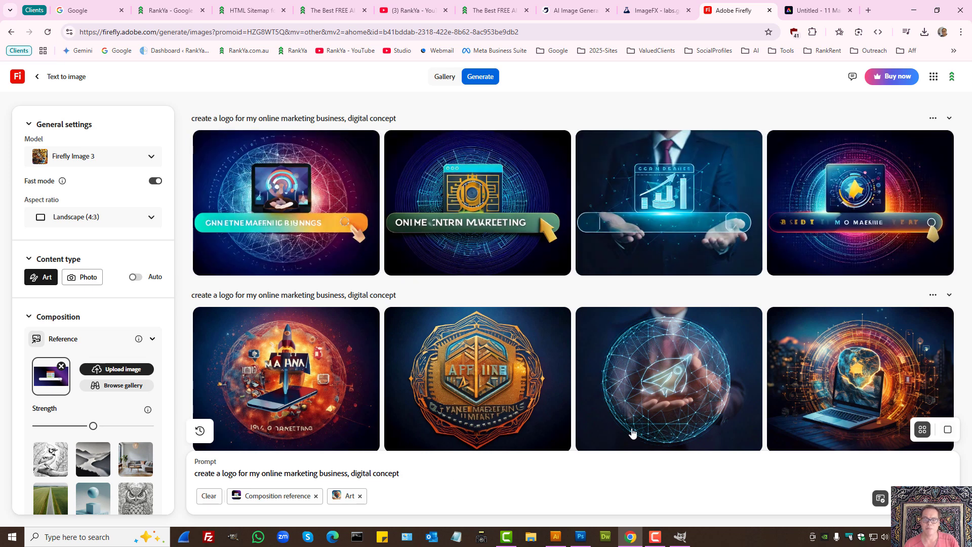
{"action": "left_click", "coordinate": [748, 145]}
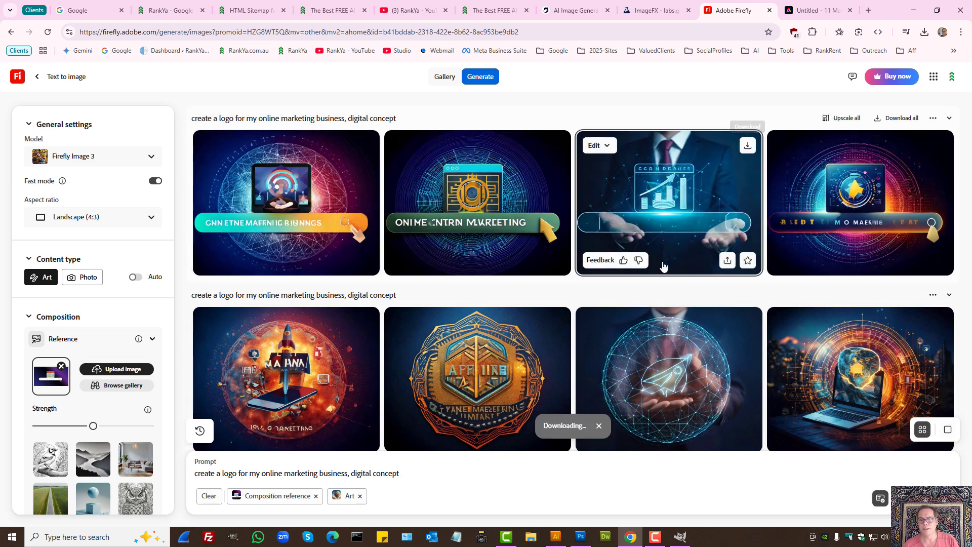
{"action": "left_click", "coordinate": [610, 151]}
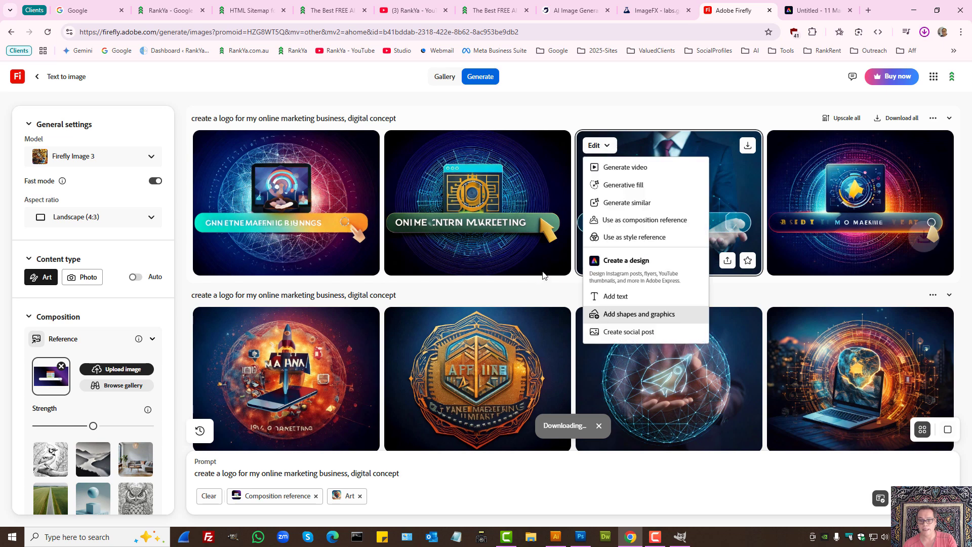
Step: Open the downloaded Firefly logo image from the desktop in Photoshop
{"action": "left_click", "coordinate": [911, 10]}
{"action": "left_click", "coordinate": [98, 272]}
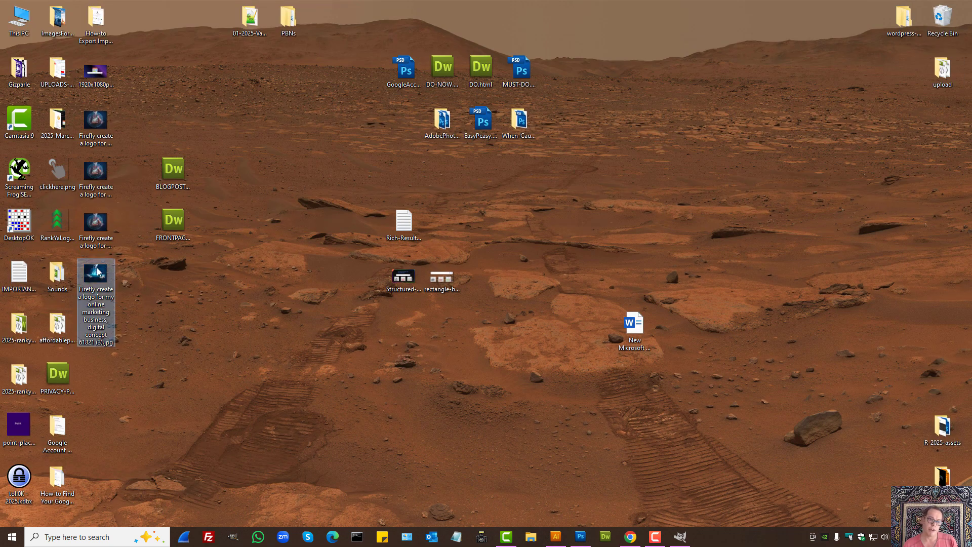
{"action": "double_click", "coordinate": [98, 272]}
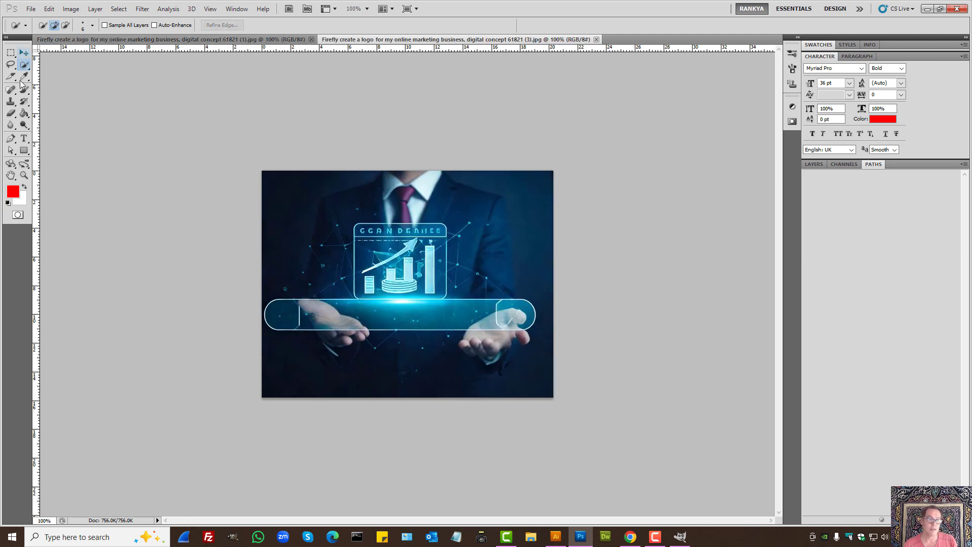
Step: Add the red 36 pt text "ABC Business" to the image and move it above the chart graphic
{"action": "left_click", "coordinate": [24, 138]}
{"action": "left_click", "coordinate": [304, 227]}
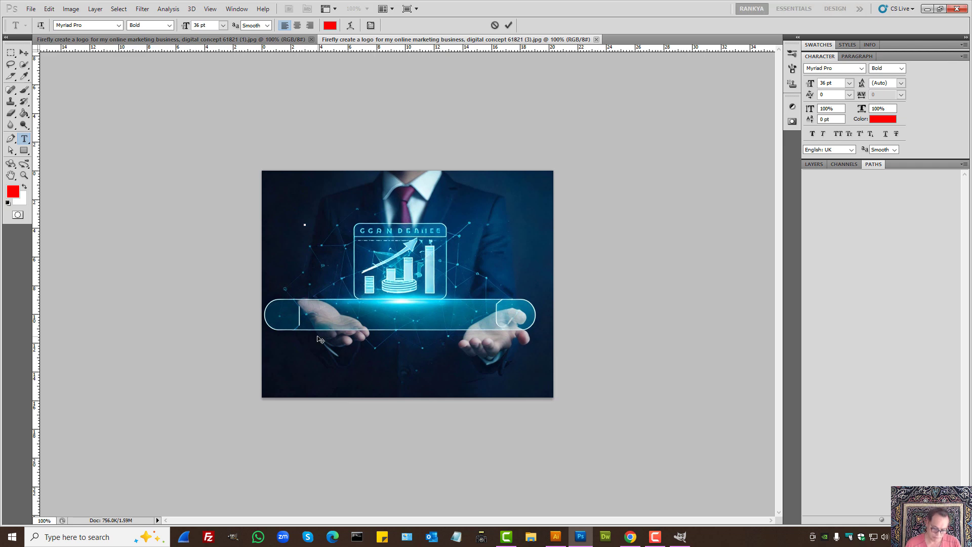
{"action": "type", "text": "ABX"}
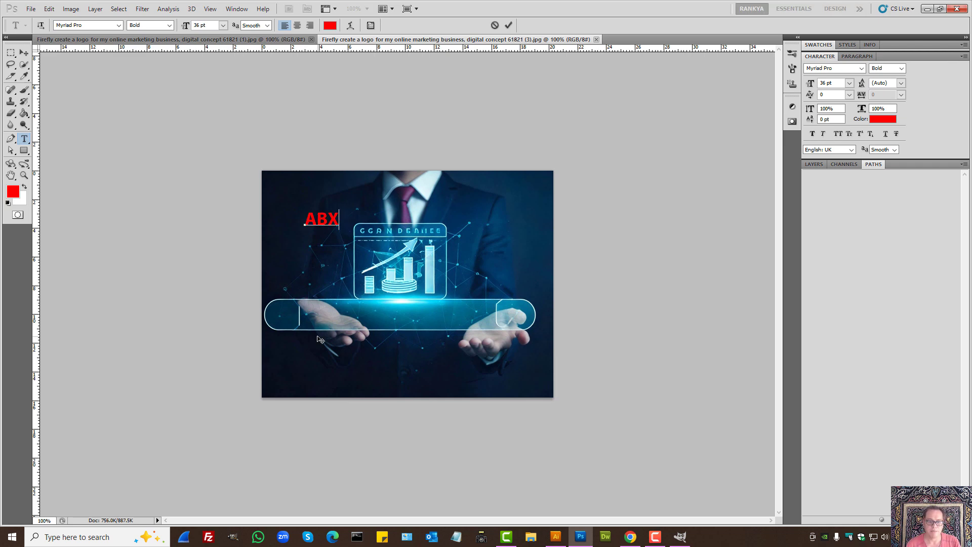
{"action": "key", "text": "BackSpace"}
{"action": "type", "text": "C Business"}
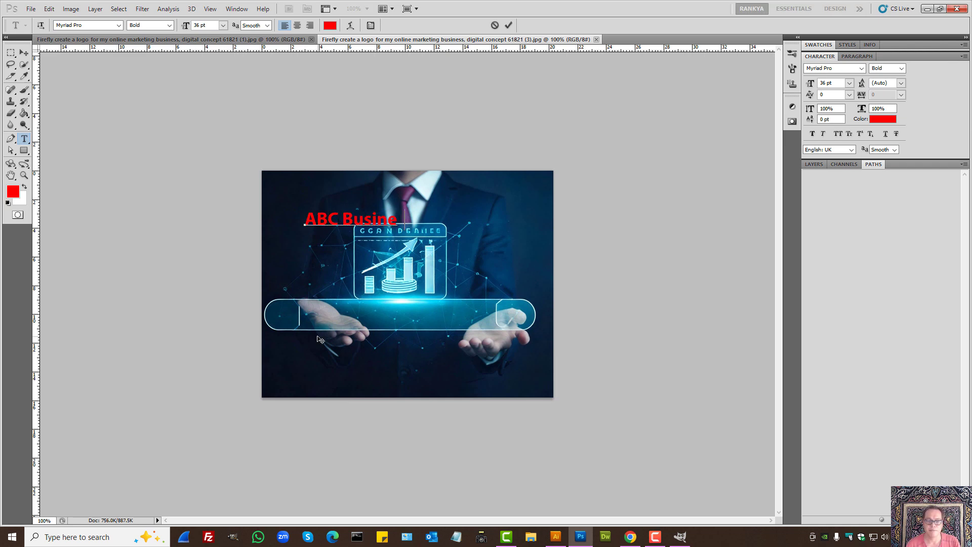
{"action": "left_click", "coordinate": [509, 25]}
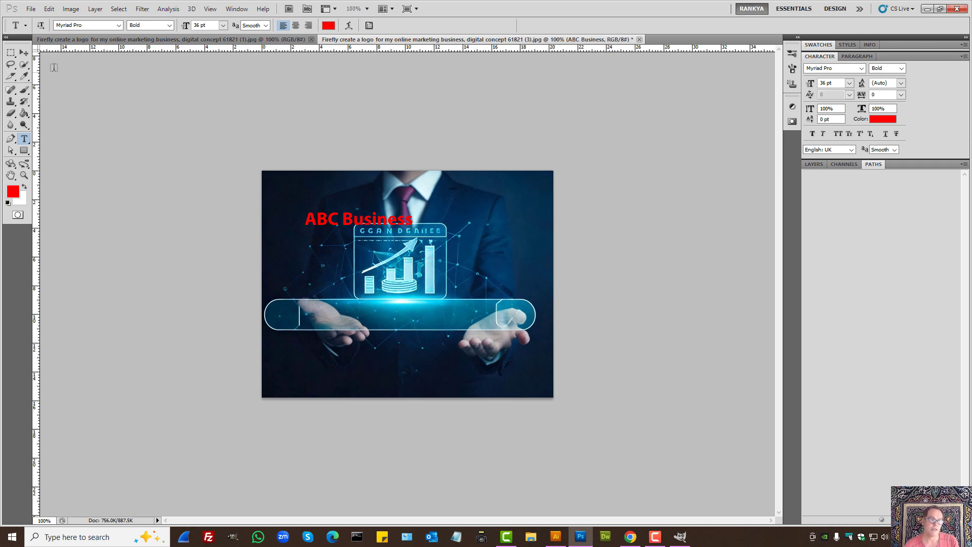
{"action": "left_click", "coordinate": [24, 53]}
{"action": "left_click_drag", "start_coordinate": [375, 220], "coordinate": [381, 192]}
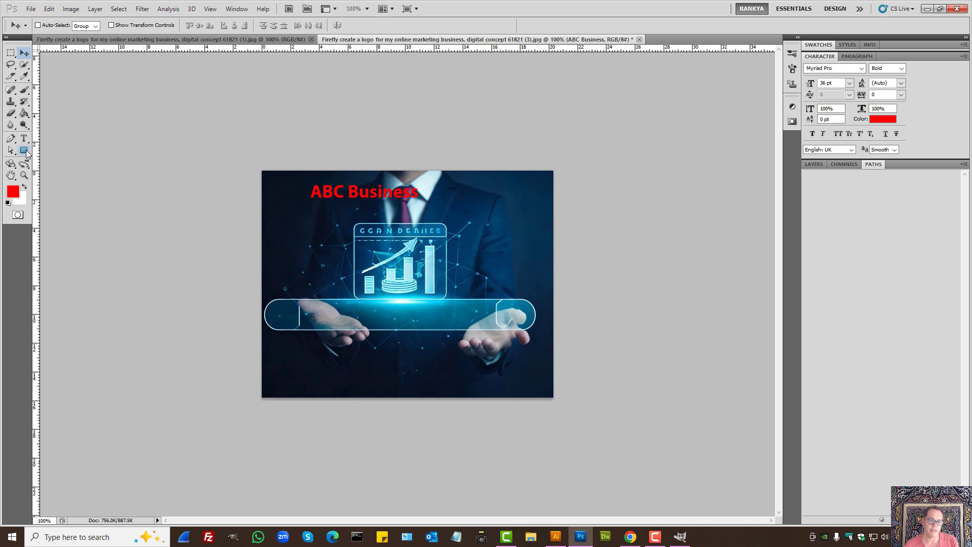
Step: Try to cover the garbled heading above the chart with a rectangle in dark blue sampled from the image background
{"action": "left_click", "coordinate": [24, 76]}
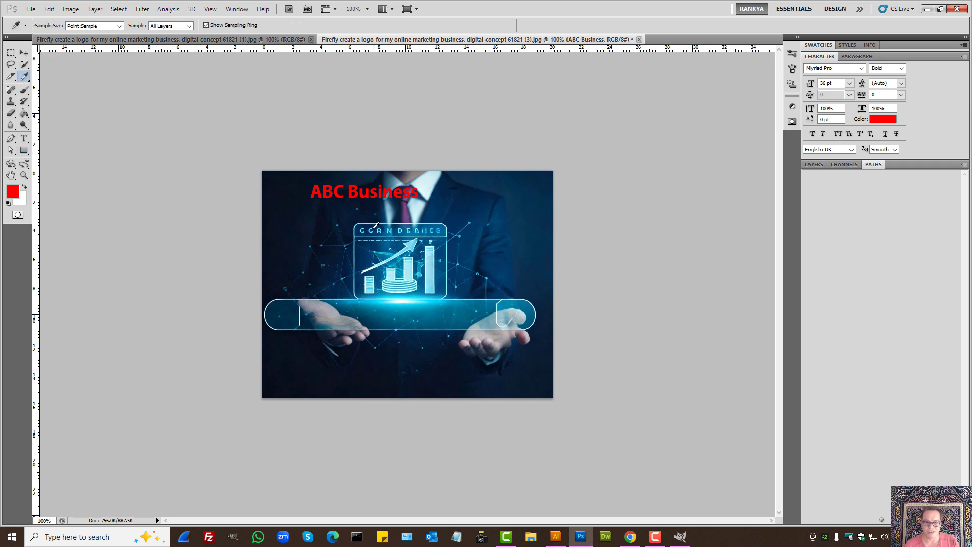
{"action": "left_click", "coordinate": [520, 219]}
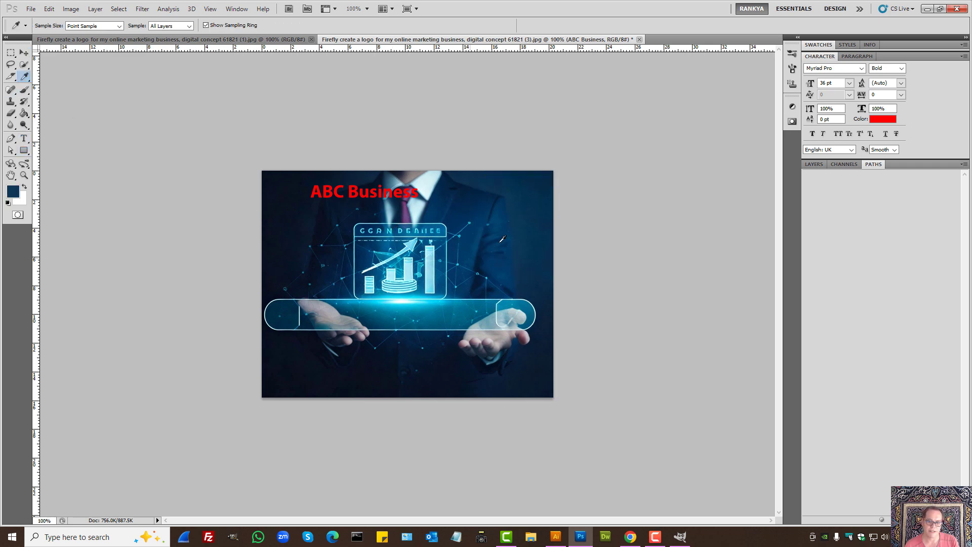
{"action": "left_click", "coordinate": [538, 202]}
{"action": "left_click", "coordinate": [24, 150]}
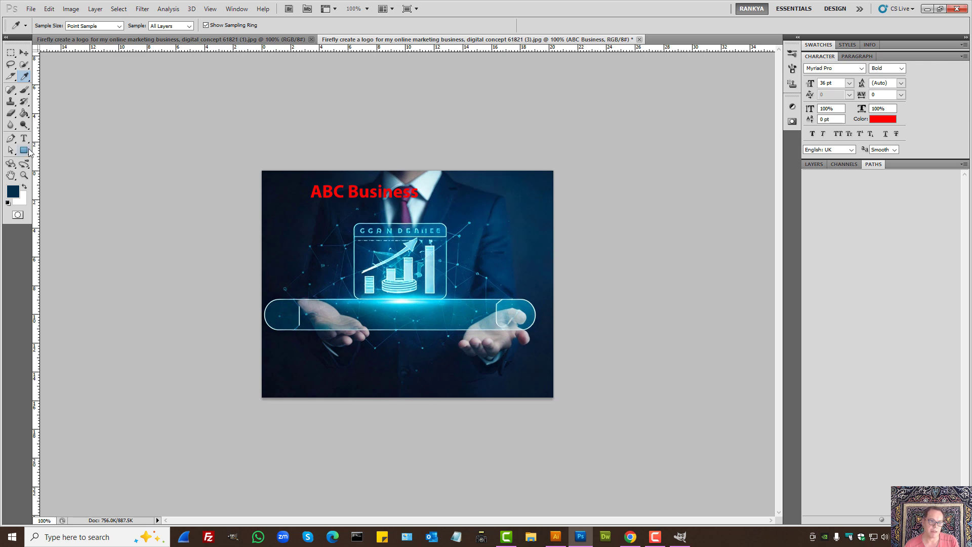
{"action": "mouse_move", "coordinate": [357, 224]}
{"action": "left_mouse_down"}
{"action": "mouse_move", "coordinate": [402, 239]}
{"action": "mouse_move", "coordinate": [446, 236]}
{"action": "left_mouse_up"}
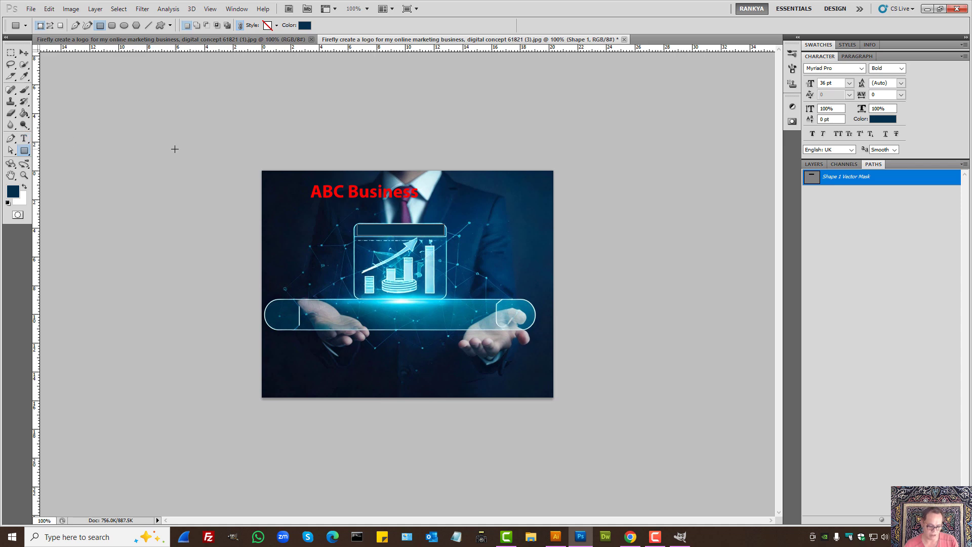
{"action": "key", "text": "ctrl+z"}
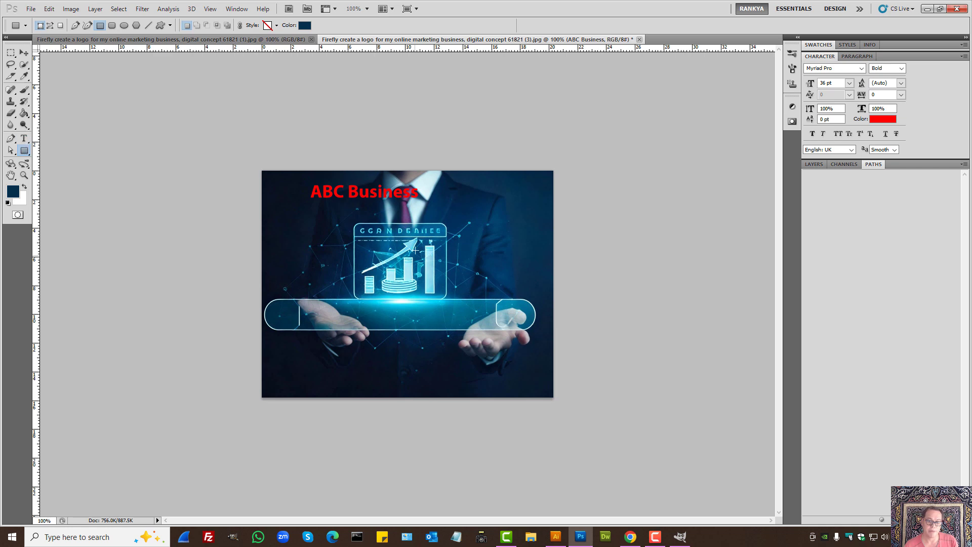
Step: Cover the garbled heading above the chart with a rectangle in the lighter blue sampled from the heading bar
{"action": "left_click", "coordinate": [24, 75]}
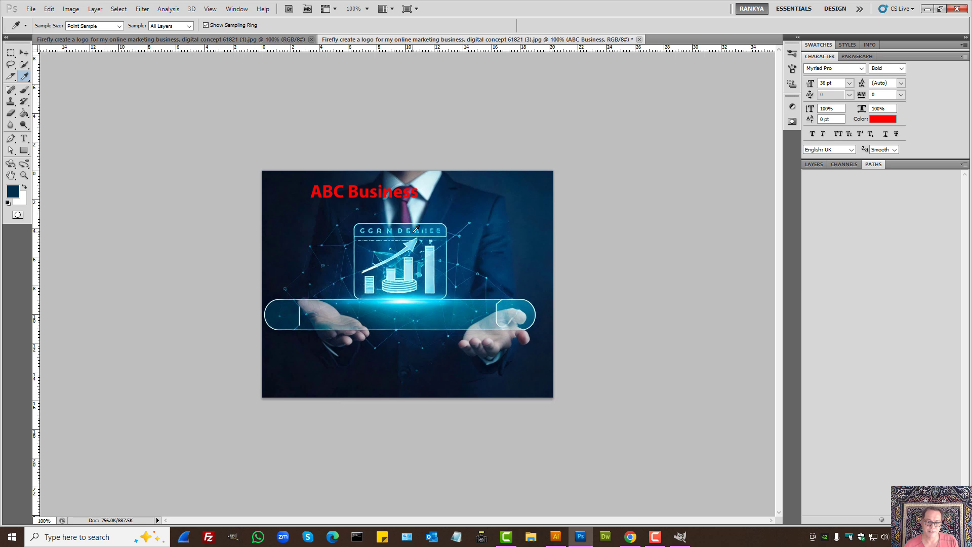
{"action": "left_click", "coordinate": [415, 229]}
{"action": "left_click", "coordinate": [24, 150]}
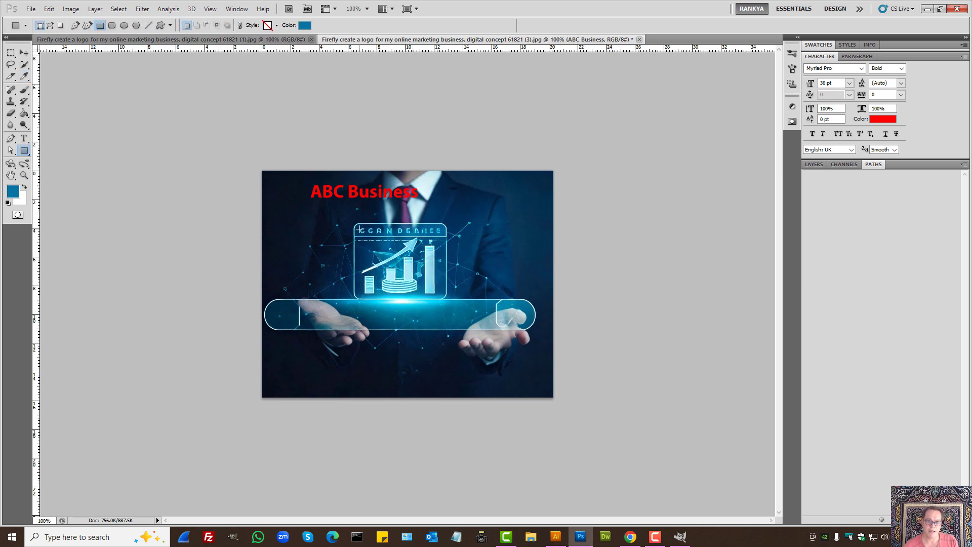
{"action": "left_click_drag", "start_coordinate": [359, 230], "coordinate": [441, 234]}
{"action": "left_click", "coordinate": [24, 52]}
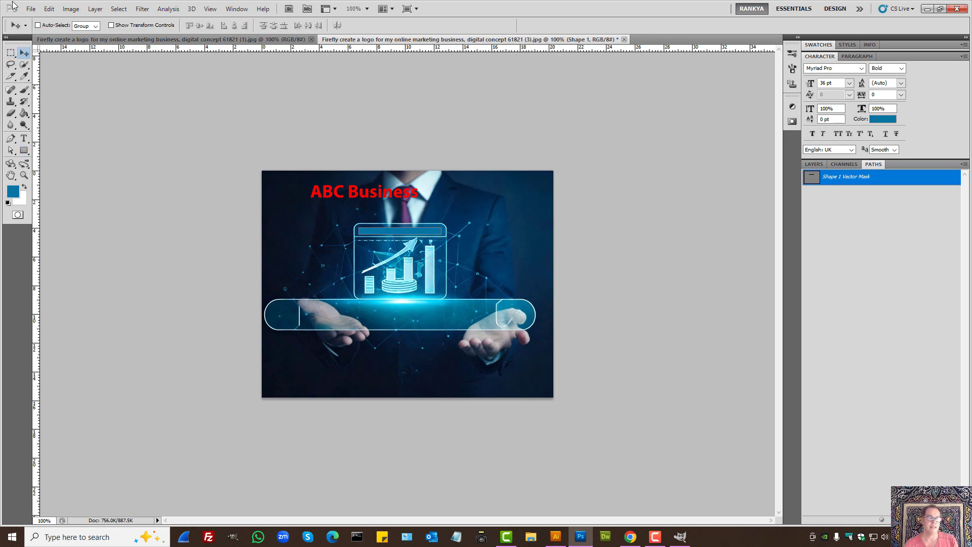
Step: Show the Save for Web & Devices export as PNG-24 up to choosing the file location, and cancel without saving
{"action": "left_click", "coordinate": [33, 10]}
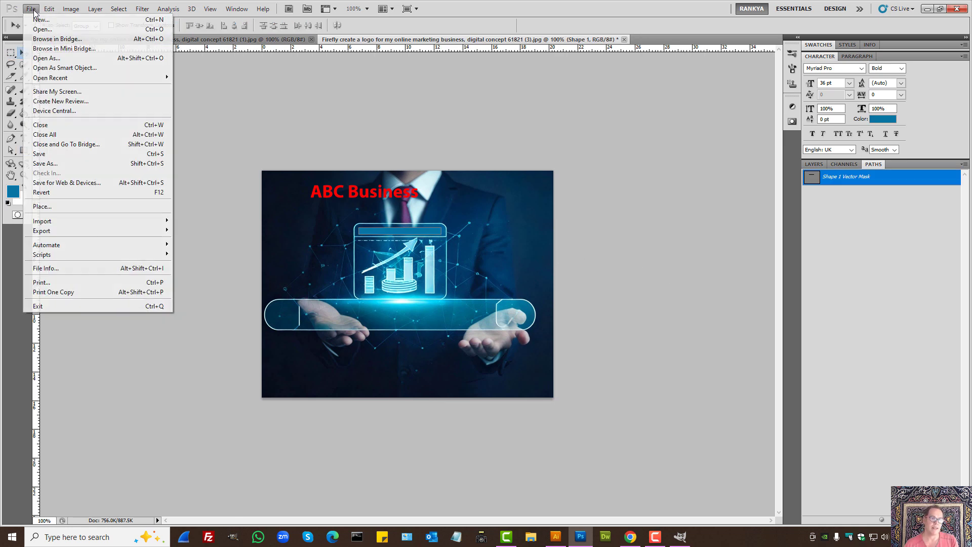
{"action": "left_click", "coordinate": [101, 184]}
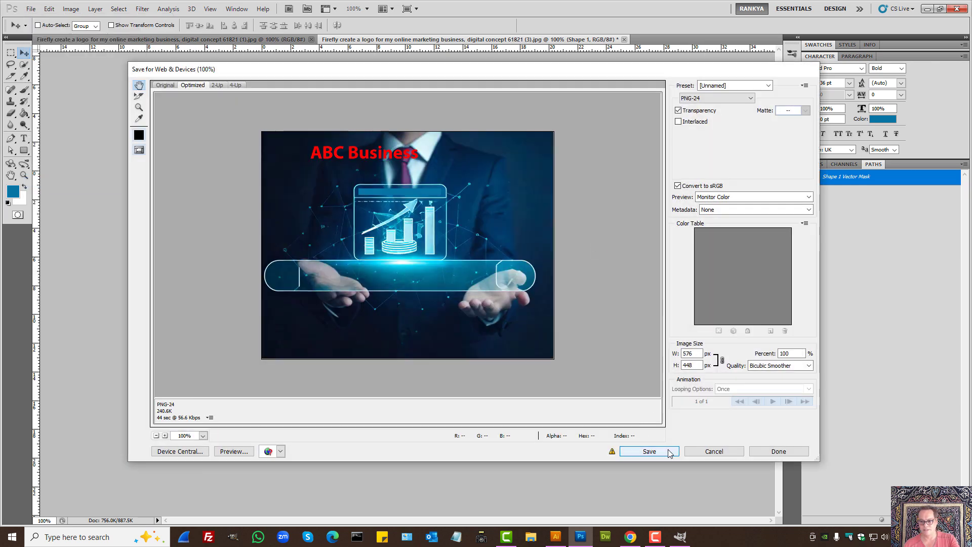
{"action": "left_click", "coordinate": [660, 452]}
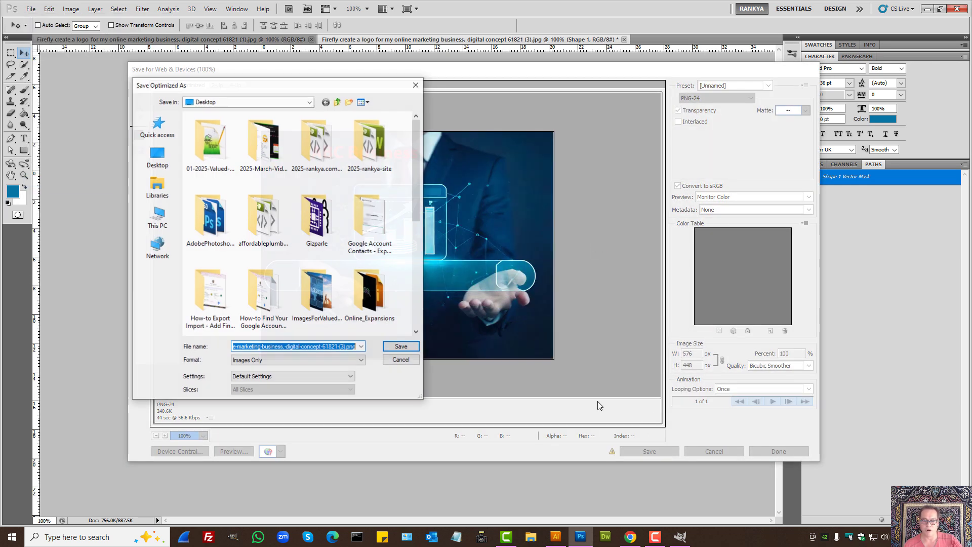
{"action": "left_click", "coordinate": [401, 360]}
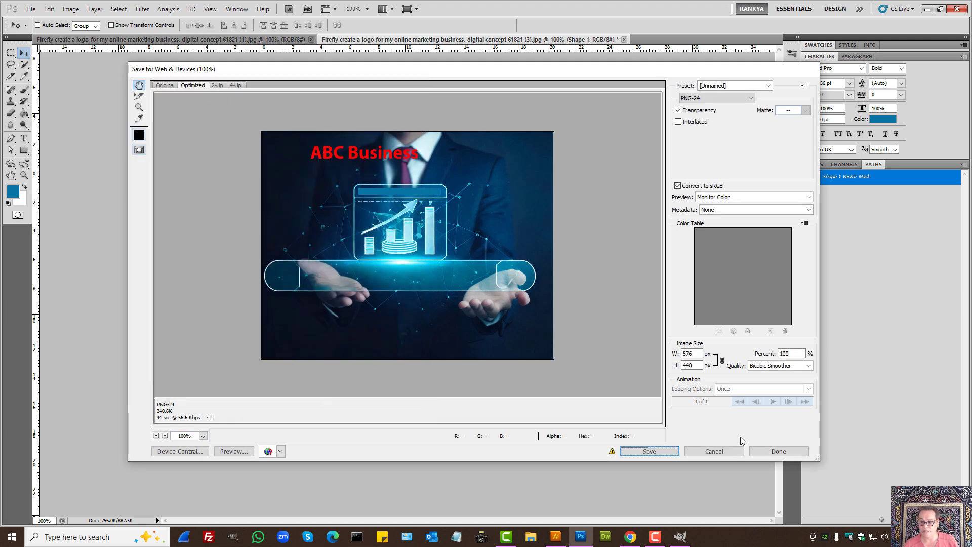
{"action": "left_click", "coordinate": [714, 451]}
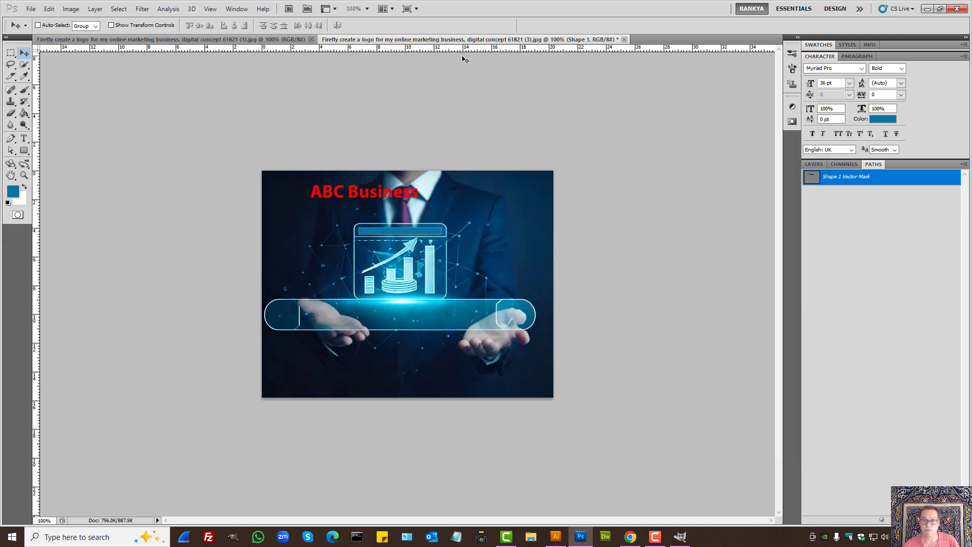
Step: Minimize Photoshop and open the downloaded Firefly logo image from the desktop in Adobe Illustrator CS5
{"action": "left_click", "coordinate": [928, 9]}
{"action": "right_click", "coordinate": [92, 278]}
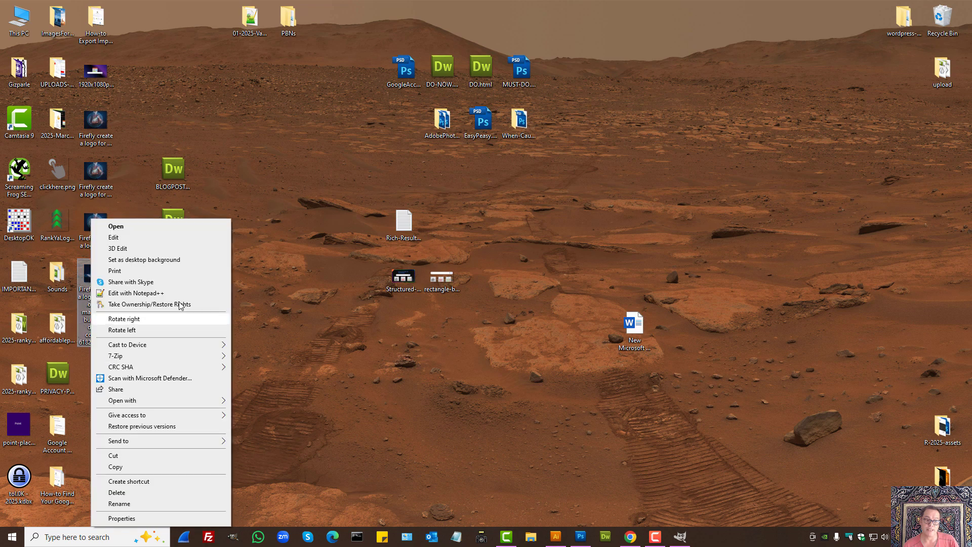
{"action": "mouse_move", "coordinate": [180, 400]}
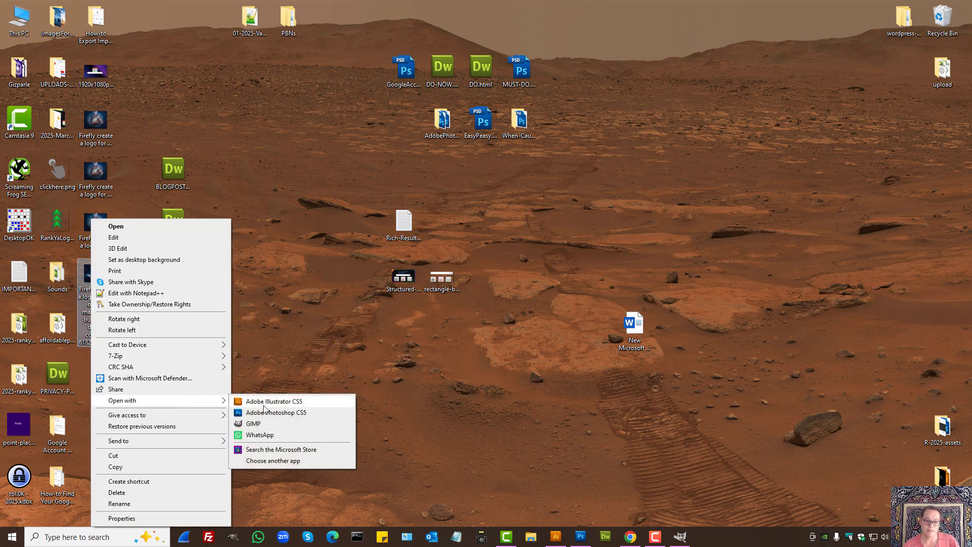
{"action": "left_click", "coordinate": [263, 401]}
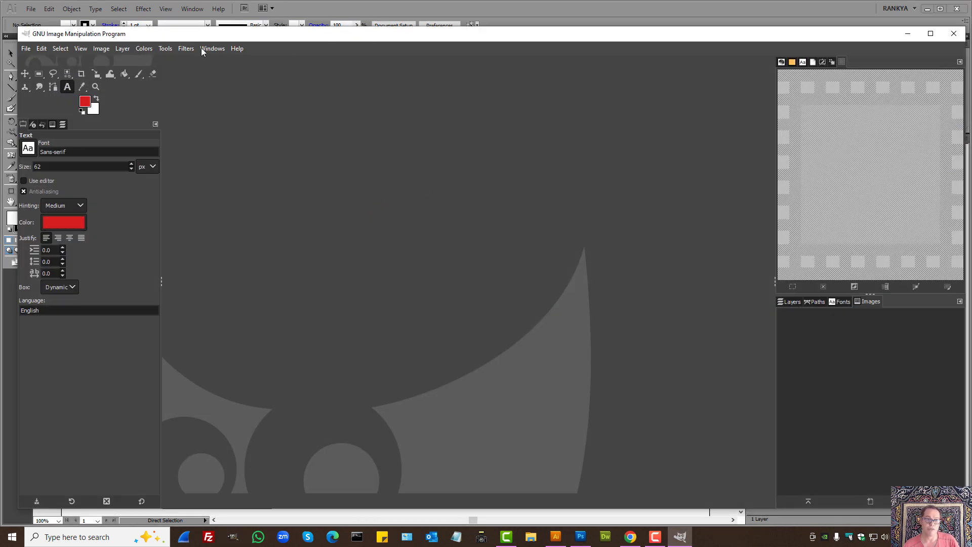
Step: View the version information of GIMP and close the program
{"action": "left_click", "coordinate": [236, 48]}
{"action": "left_click", "coordinate": [277, 102]}
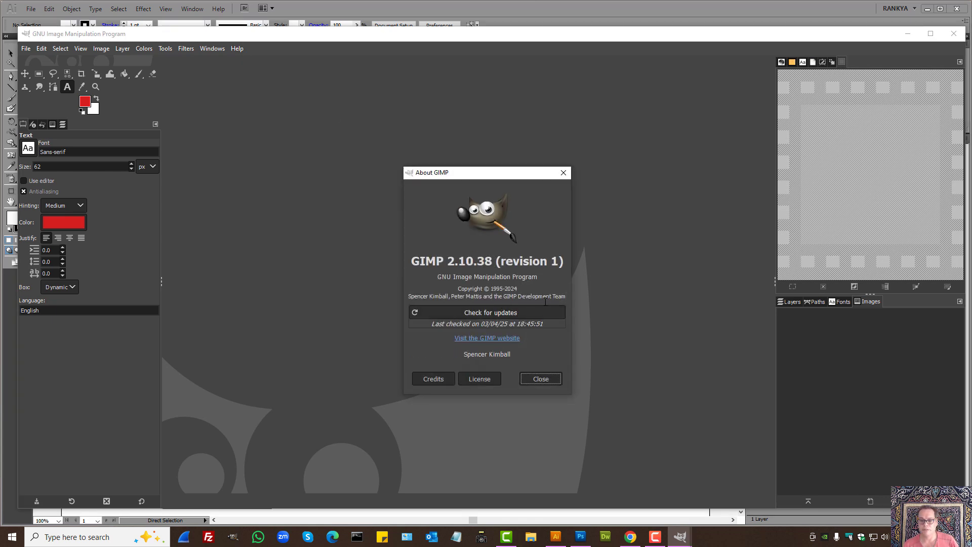
{"action": "left_click", "coordinate": [538, 379]}
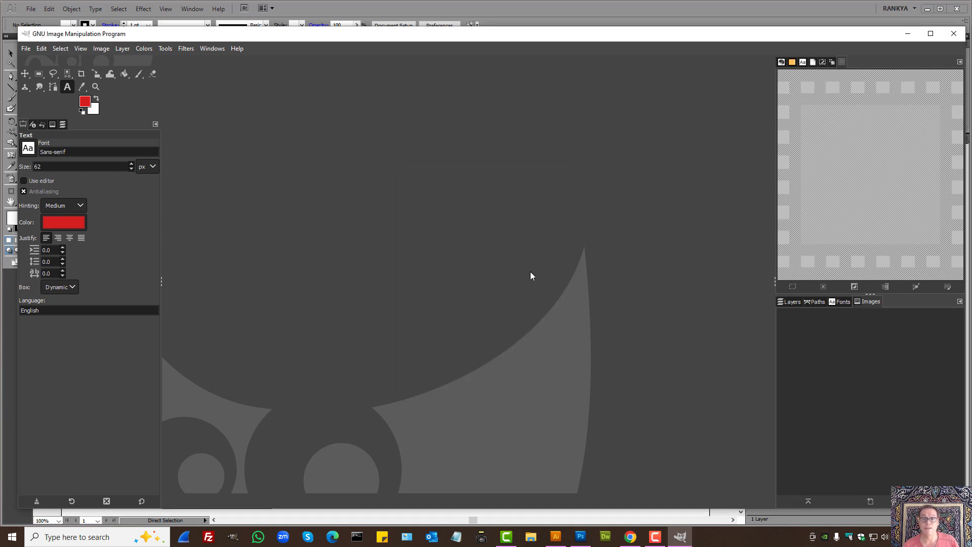
{"action": "left_click", "coordinate": [955, 33]}
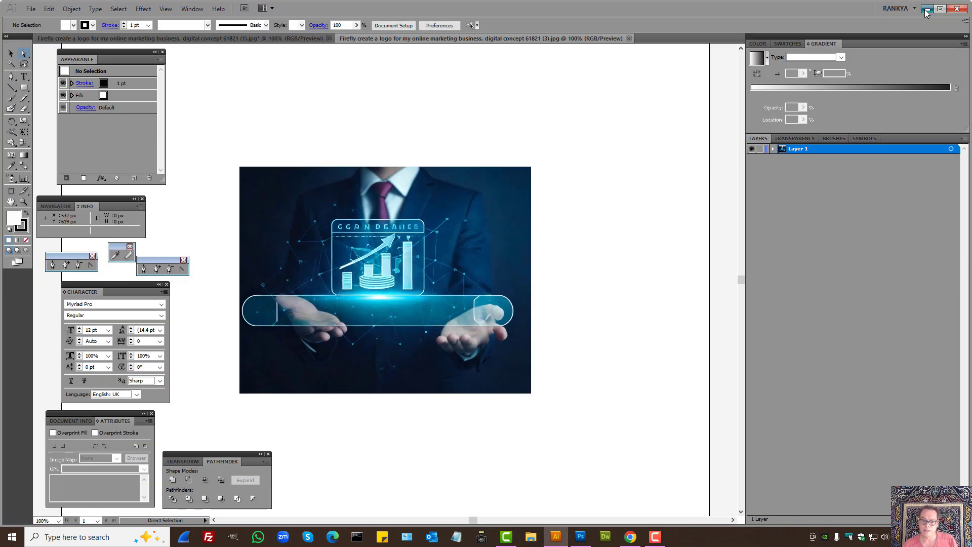
Step: Return to Adobe Firefly in the browser and choose the sample image of a sphere and cylinder as the composition reference
{"action": "left_click", "coordinate": [927, 9]}
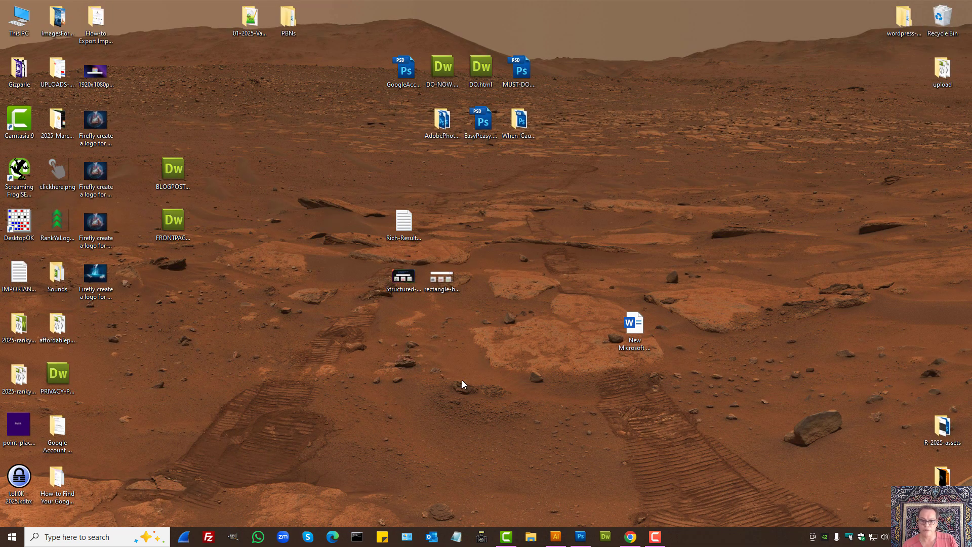
{"action": "left_click", "coordinate": [631, 536]}
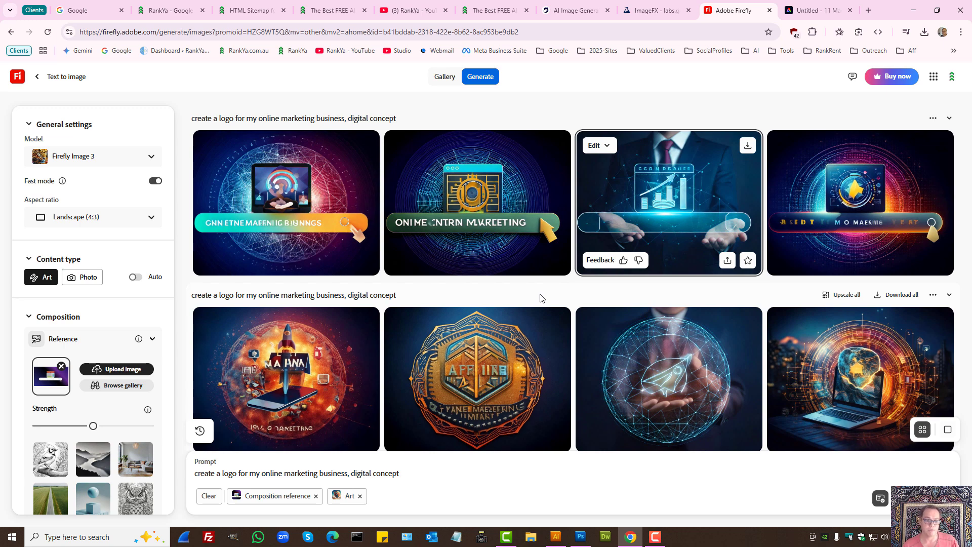
{"action": "scroll", "coordinate": [107, 307], "scroll_direction": "down", "scroll_amount": 3}
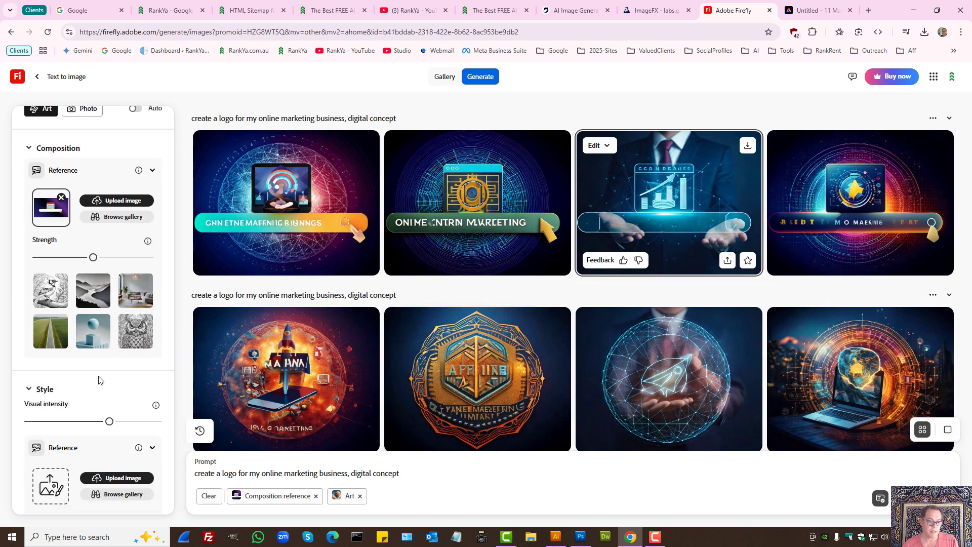
{"action": "left_click", "coordinate": [93, 324]}
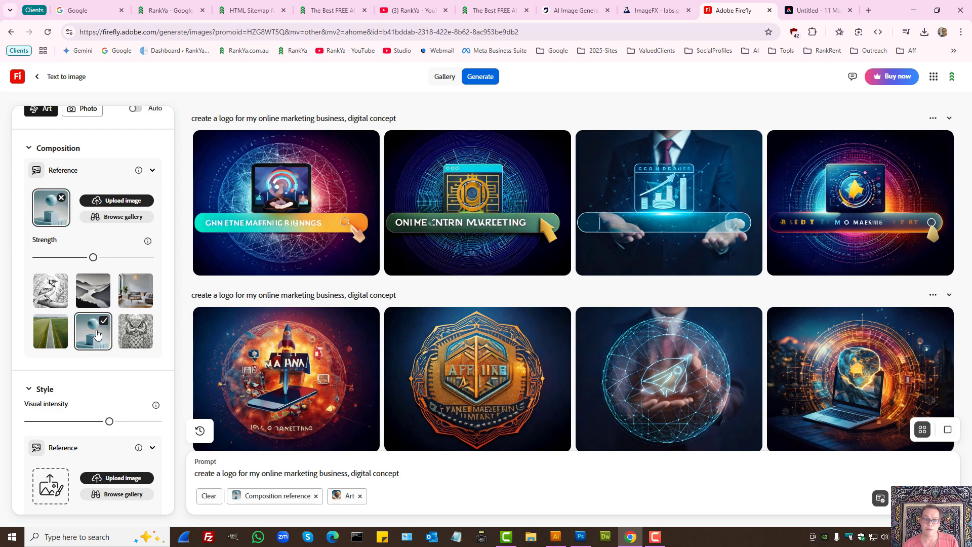
{"action": "triple_click", "coordinate": [270, 473]}
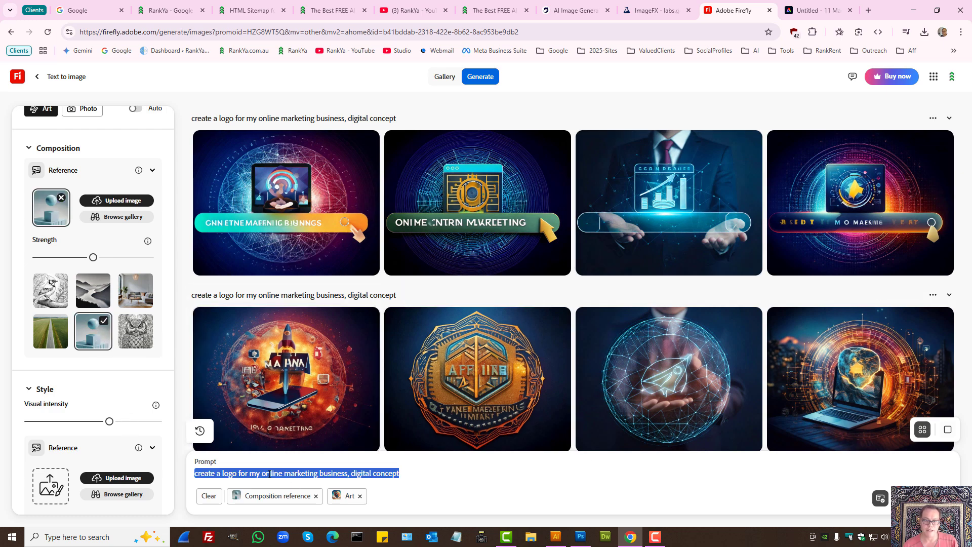
Step: Switch to the RankYa article on the best free AI image generators and find its Adobe Firefly section
{"action": "left_click", "coordinate": [494, 10]}
{"action": "scroll", "coordinate": [475, 379], "scroll_direction": "down", "scroll_amount": 10}
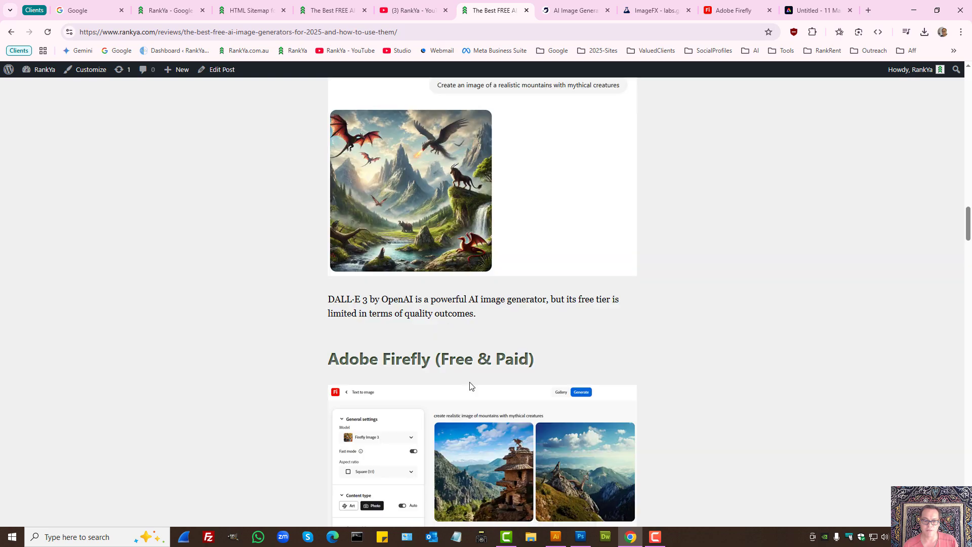
Step: Copy the mountain range at sunrise prompt under Realistic Landscapes and Scenes, up to "vibrant orange and pink hues in the sky"
{"action": "scroll", "coordinate": [470, 387], "scroll_direction": "down", "scroll_amount": 20}
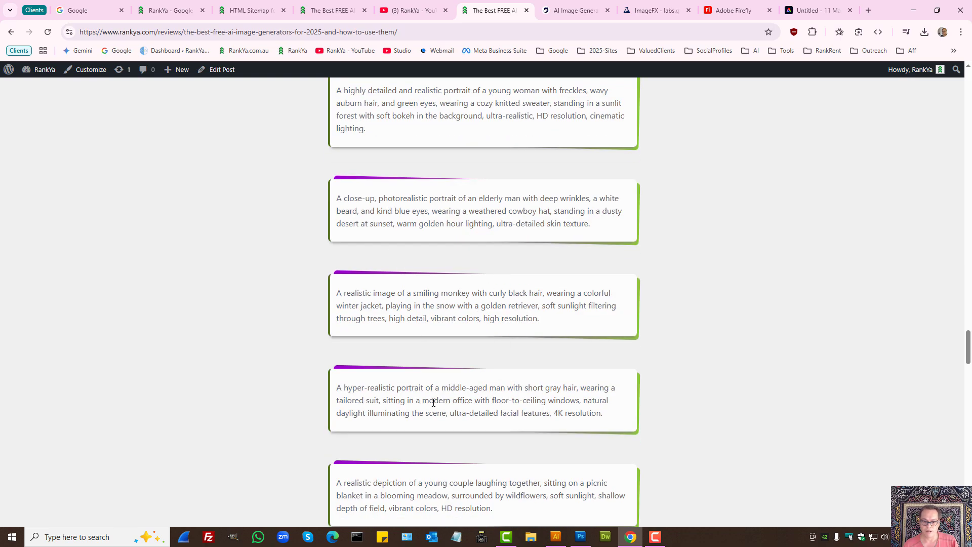
{"action": "scroll", "coordinate": [434, 402], "scroll_direction": "down", "scroll_amount": 3}
{"action": "scroll", "coordinate": [477, 442], "scroll_direction": "down", "scroll_amount": 3}
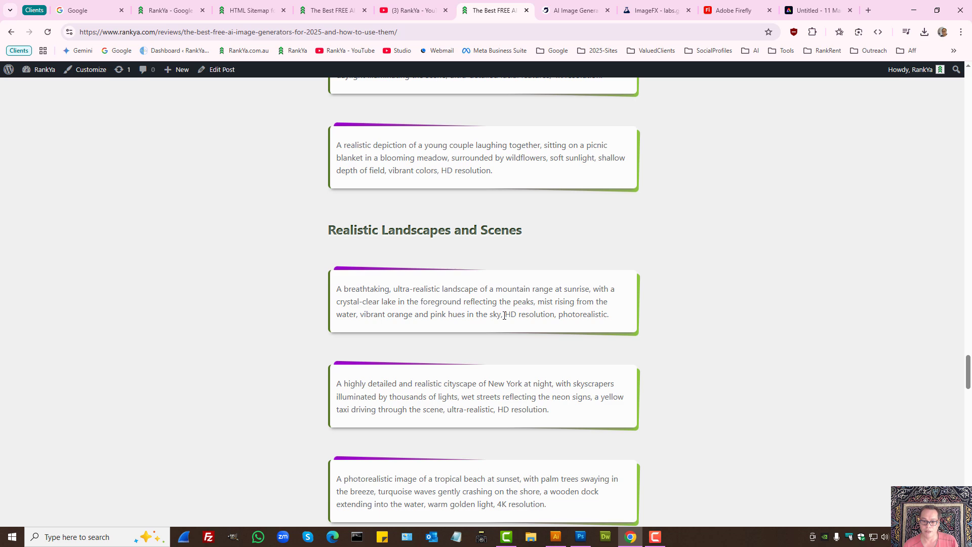
{"action": "left_click_drag", "start_coordinate": [504, 316], "coordinate": [317, 288]}
{"action": "key", "text": "ctrl+c"}
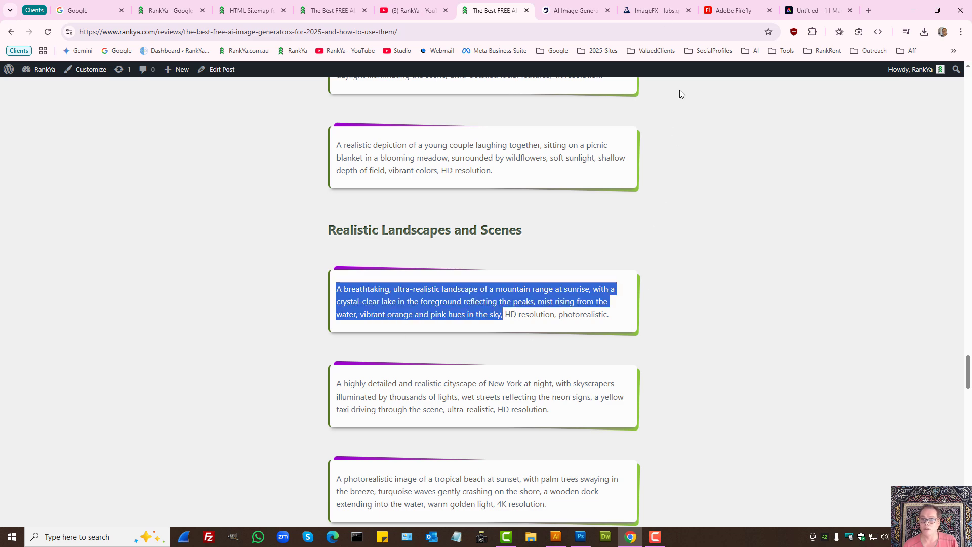
Step: Switch to Adobe Firefly, replace the logo prompt with the copied mountain landscape prompt and generate the images
{"action": "left_click", "coordinate": [735, 10]}
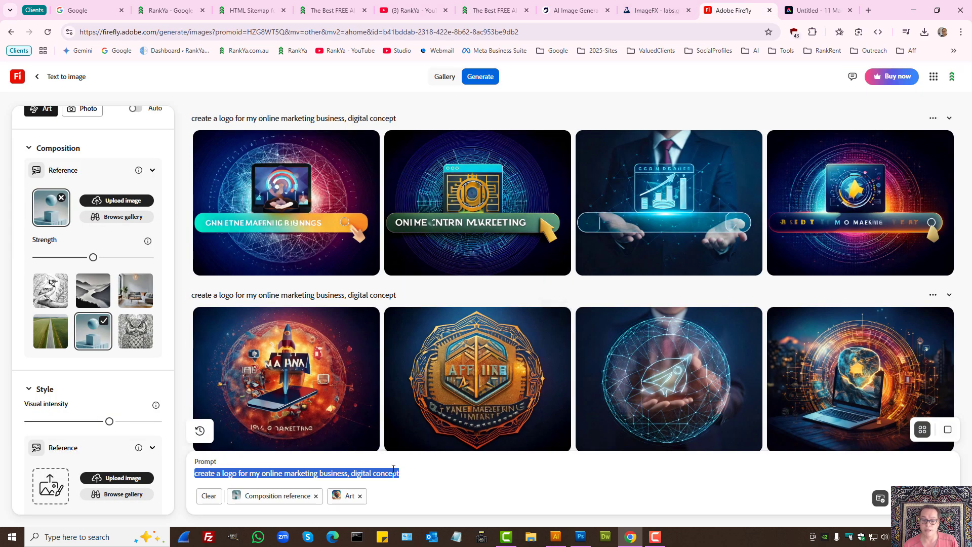
{"action": "key", "text": "ctrl+v"}
{"action": "key", "text": "Return"}
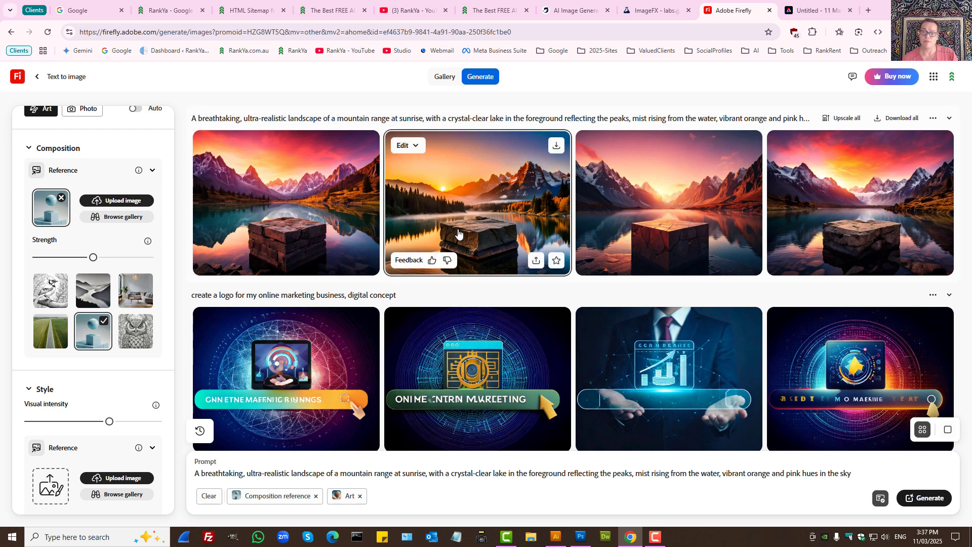
Step: Choose the black-and-white classical bust sample as the style reference and regenerate the mountain landscape
{"action": "scroll", "coordinate": [96, 354], "scroll_direction": "down", "scroll_amount": 7}
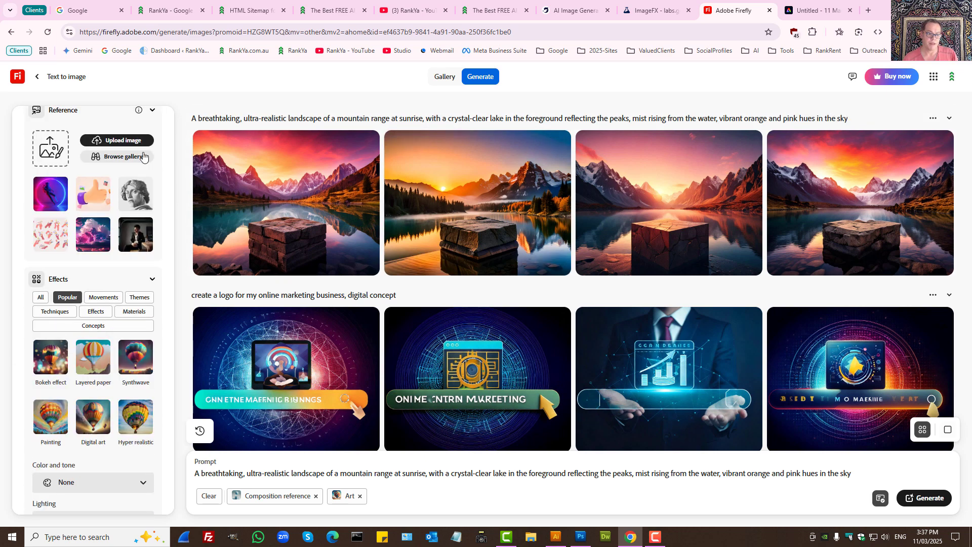
{"action": "left_click", "coordinate": [97, 239]}
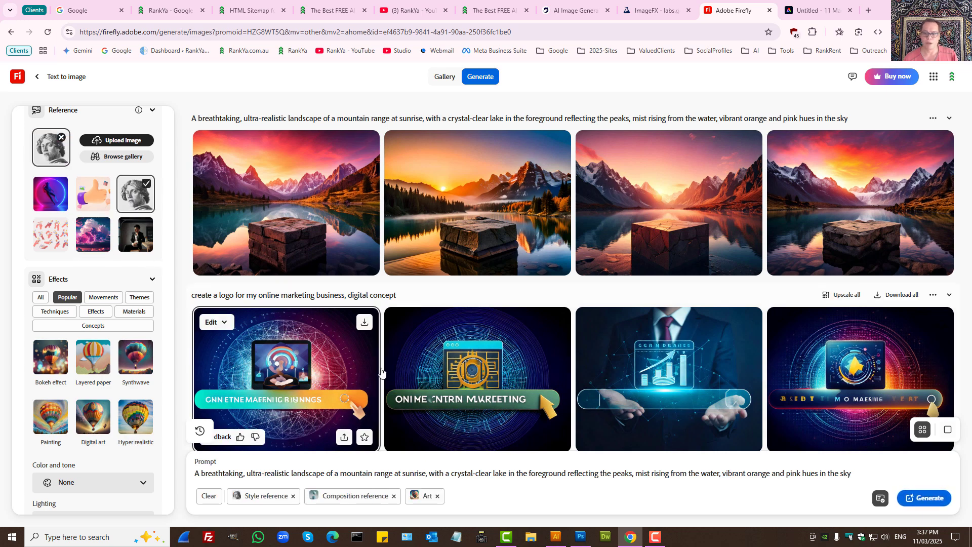
{"action": "left_click", "coordinate": [936, 501]}
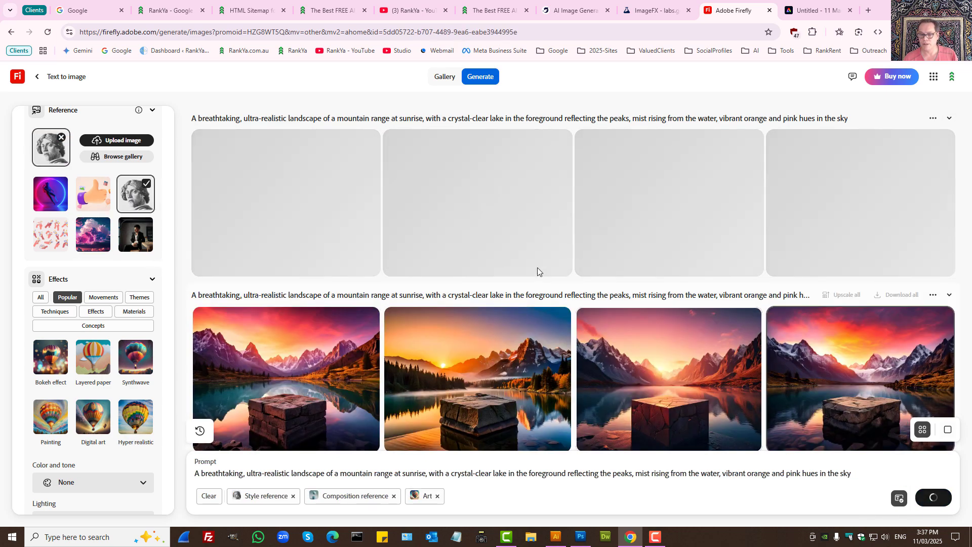
{"action": "scroll", "coordinate": [157, 243], "scroll_direction": "up", "scroll_amount": 3}
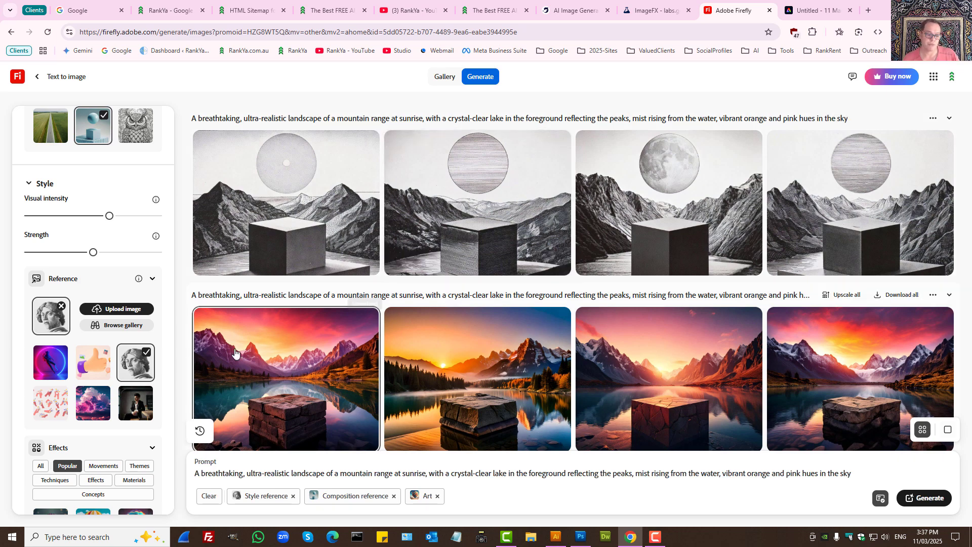
Step: Add the Futuristic effect from the Concepts category and generate a new set of mountain images
{"action": "scroll", "coordinate": [57, 294], "scroll_direction": "down", "scroll_amount": 3}
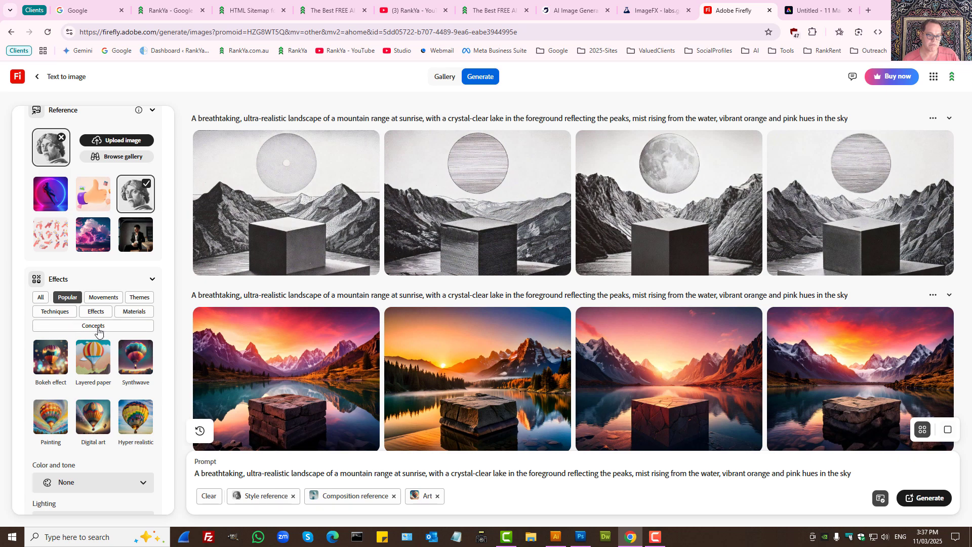
{"action": "left_click", "coordinate": [75, 327]}
{"action": "scroll", "coordinate": [94, 421], "scroll_direction": "down", "scroll_amount": 3}
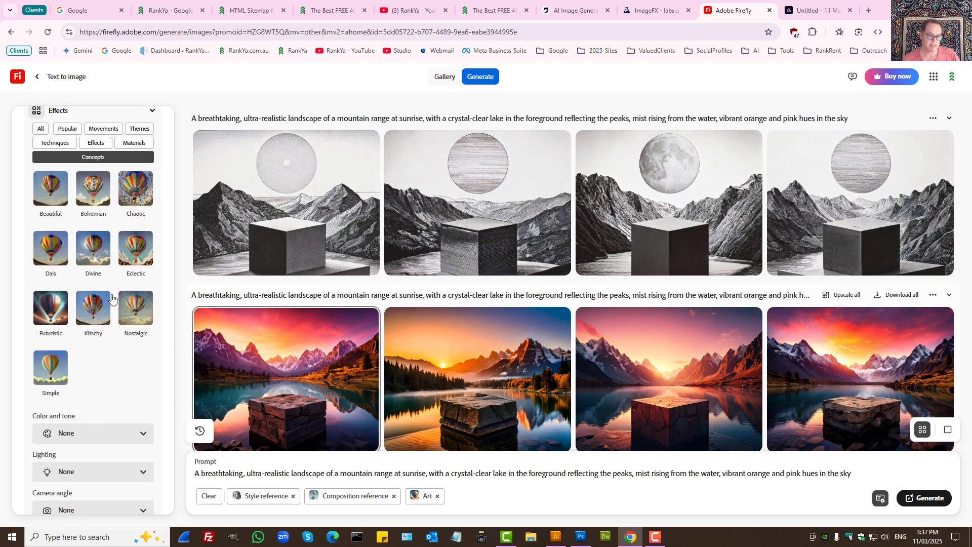
{"action": "left_click", "coordinate": [53, 319]}
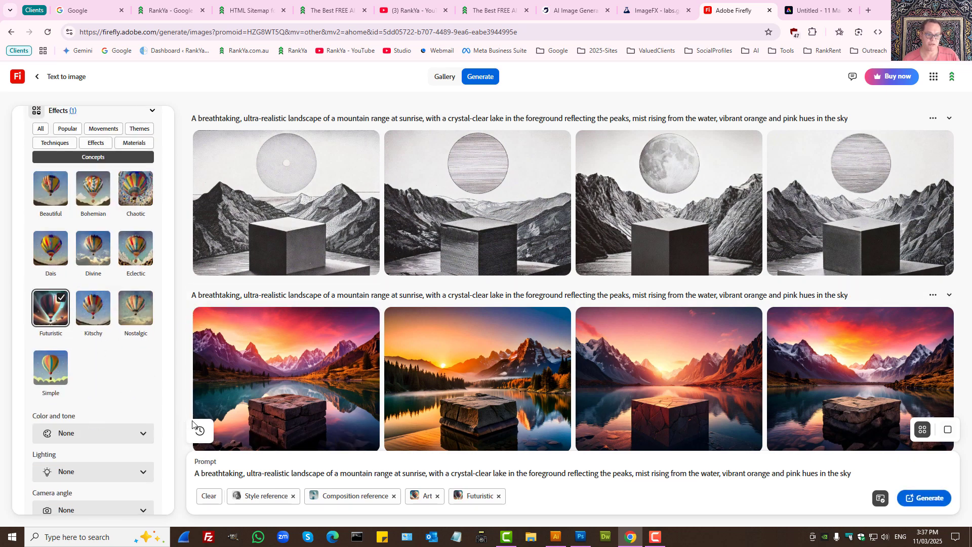
{"action": "left_click", "coordinate": [937, 501]}
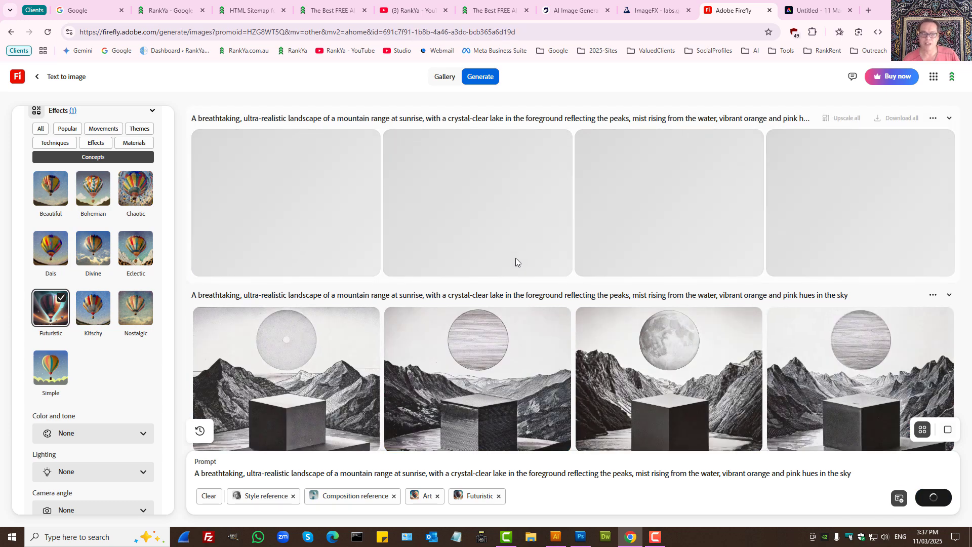
Step: Replace the sphere composition reference with the sample image of a river winding through a mountain valley
{"action": "scroll", "coordinate": [91, 280], "scroll_direction": "up", "scroll_amount": 3}
{"action": "scroll", "coordinate": [90, 279], "scroll_direction": "up", "scroll_amount": 6}
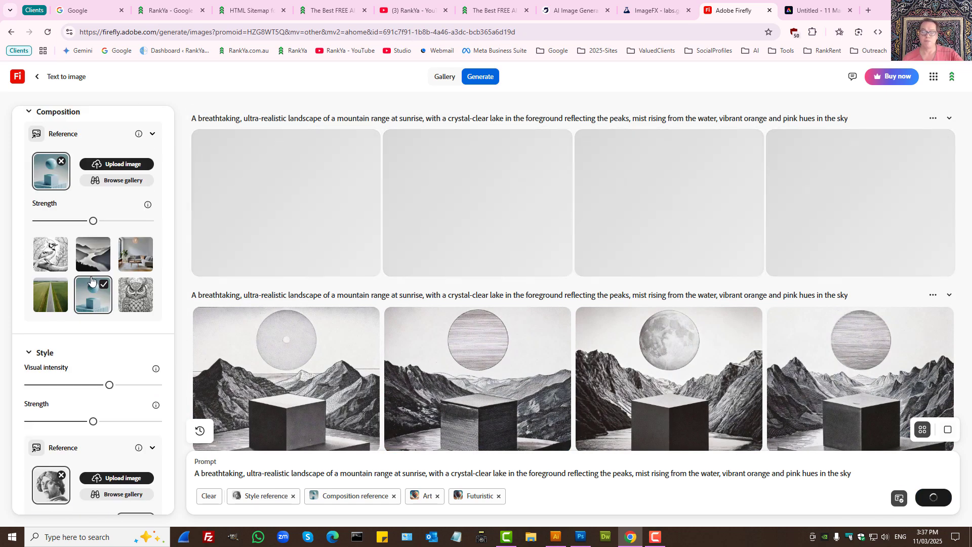
{"action": "scroll", "coordinate": [147, 275], "scroll_direction": "up", "scroll_amount": 4}
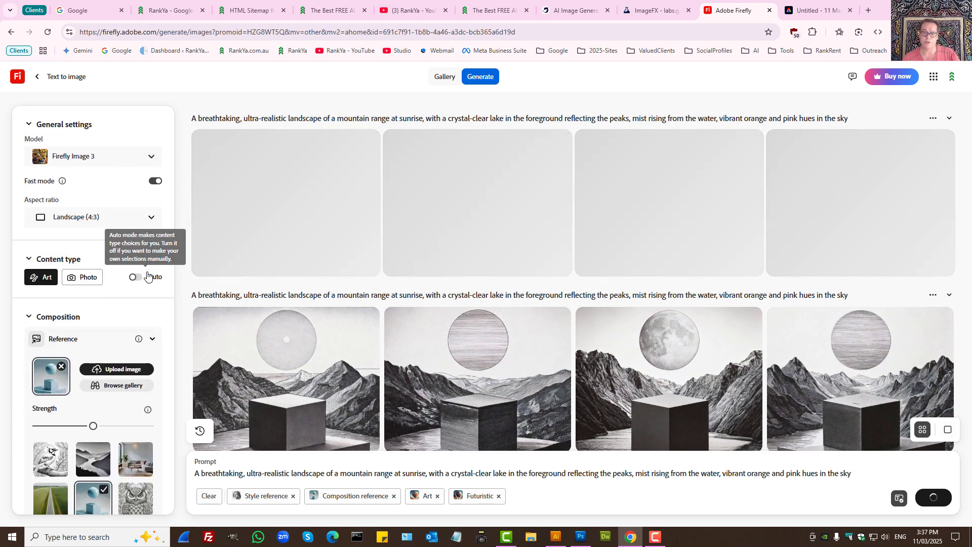
{"action": "triple_click", "coordinate": [346, 473]}
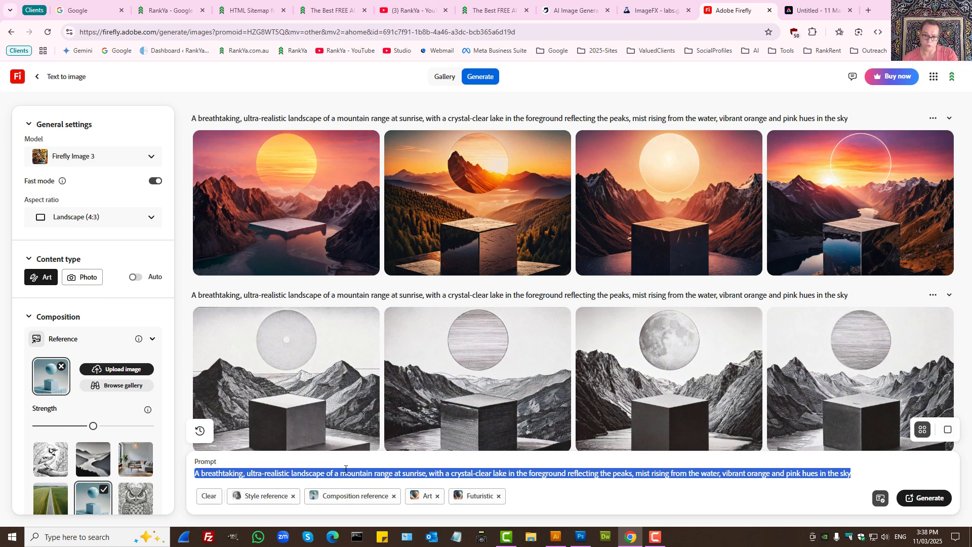
{"action": "left_click", "coordinate": [61, 366]}
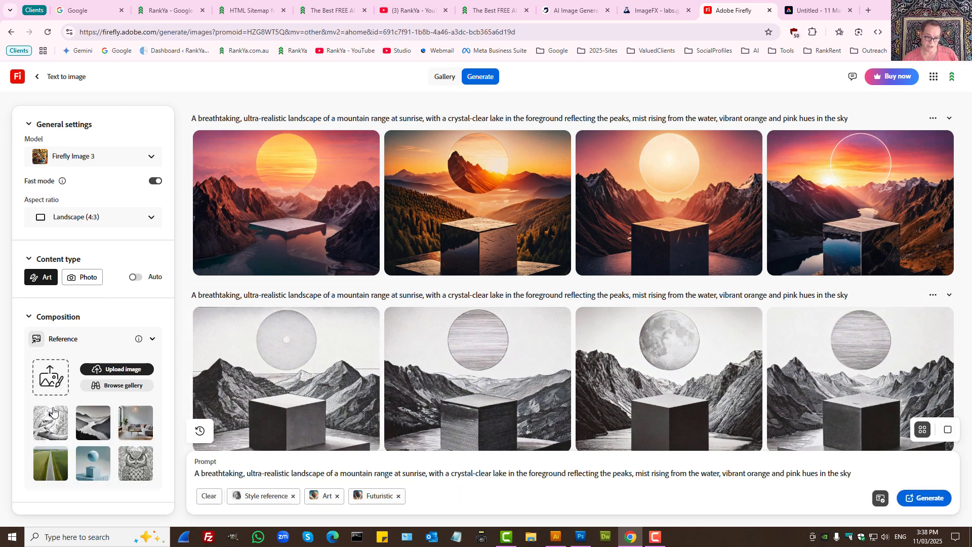
{"action": "scroll", "coordinate": [52, 412], "scroll_direction": "down", "scroll_amount": 3}
{"action": "left_click", "coordinate": [96, 264]}
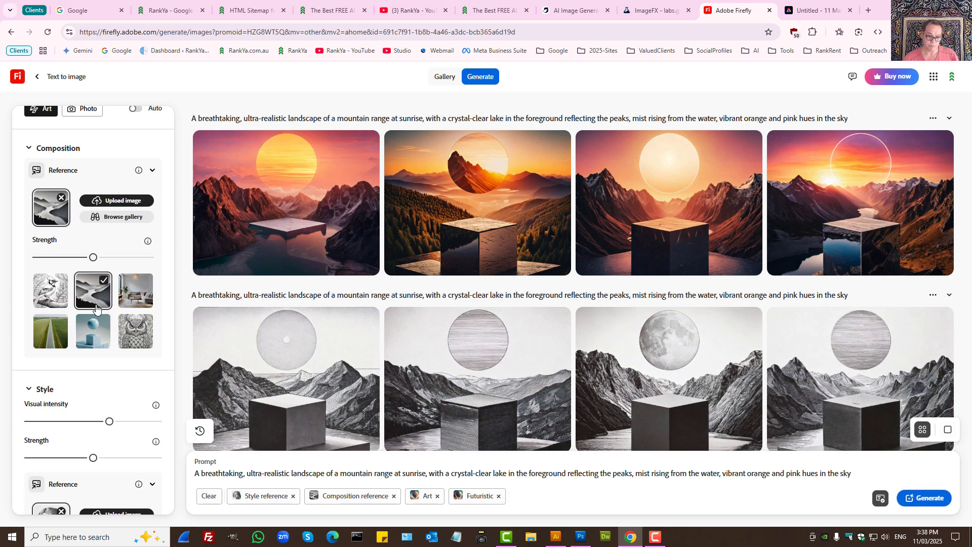
Step: Set the color and tone to Vibrant colors and the lighting to Surreal lighting
{"action": "scroll", "coordinate": [96, 308], "scroll_direction": "down", "scroll_amount": 10}
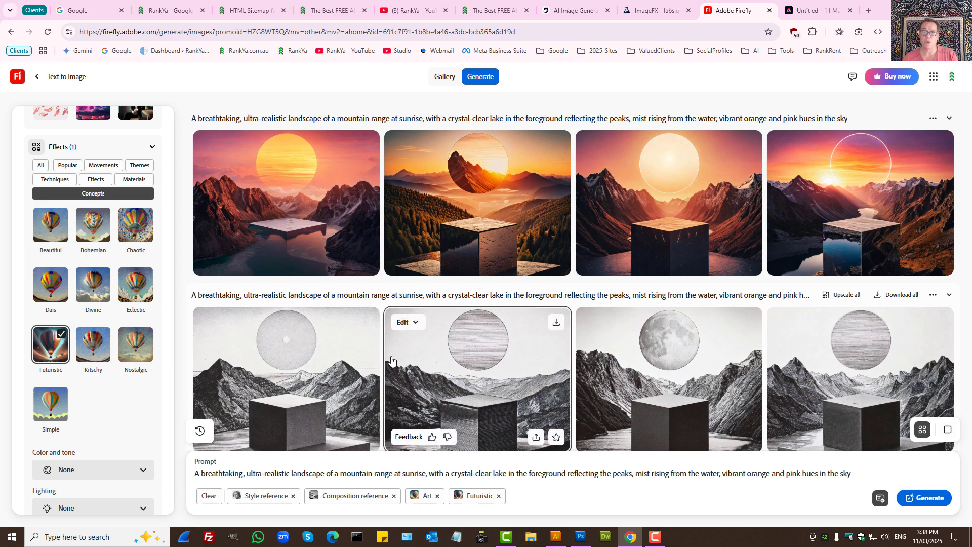
{"action": "scroll", "coordinate": [80, 405], "scroll_direction": "down", "scroll_amount": 2}
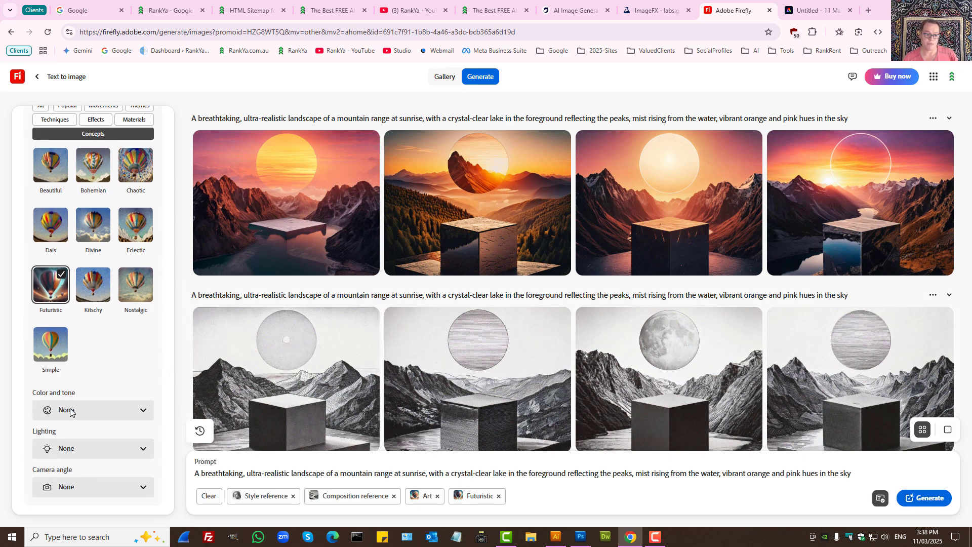
{"action": "left_click", "coordinate": [80, 408]}
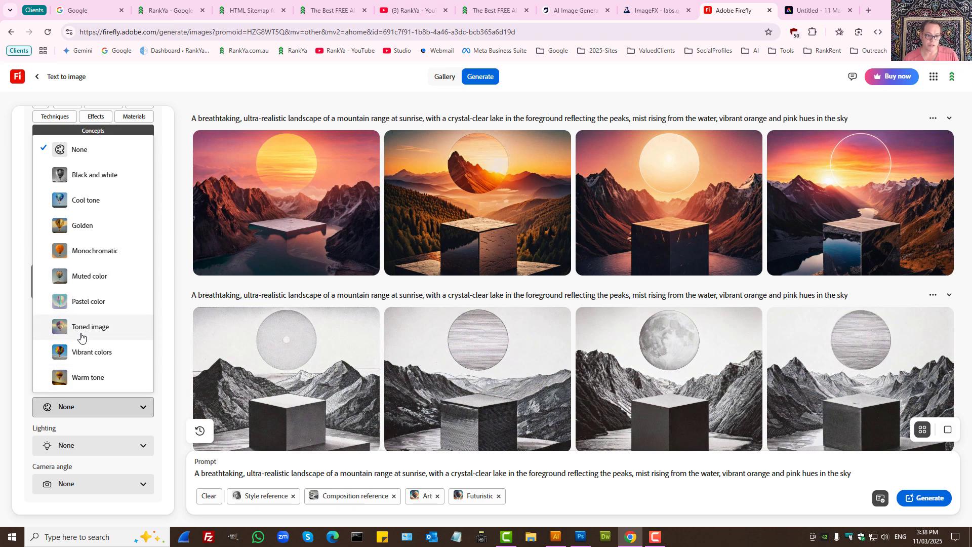
{"action": "left_click", "coordinate": [60, 348]}
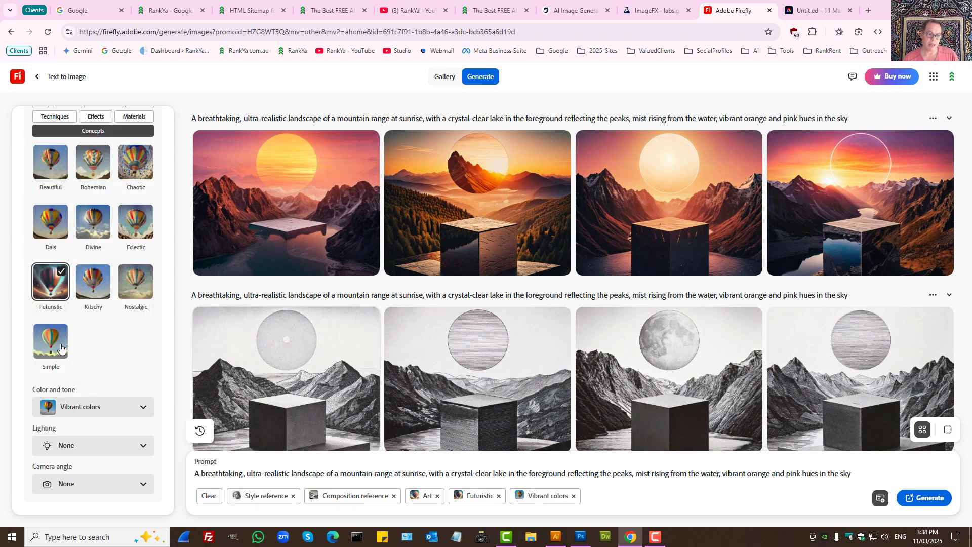
{"action": "left_click", "coordinate": [94, 448]}
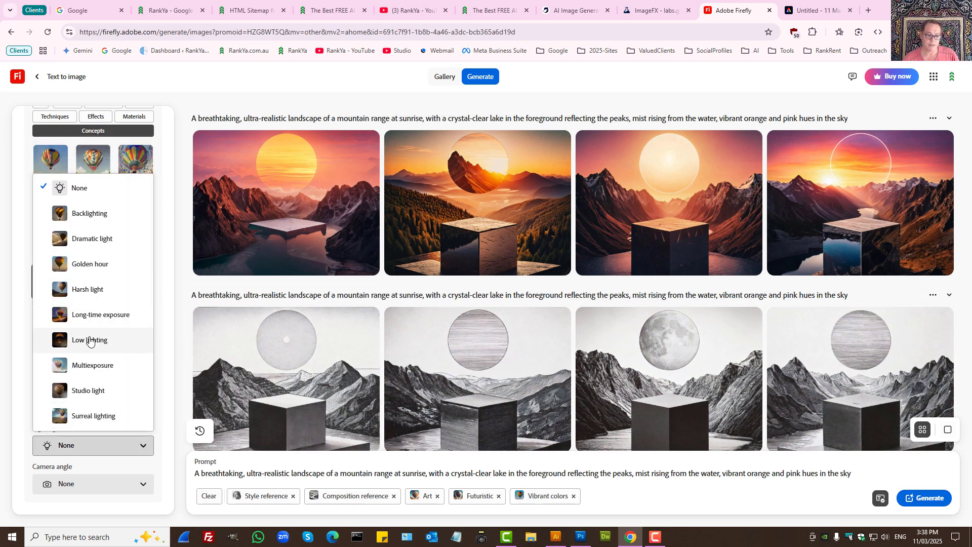
{"action": "left_click", "coordinate": [92, 416]}
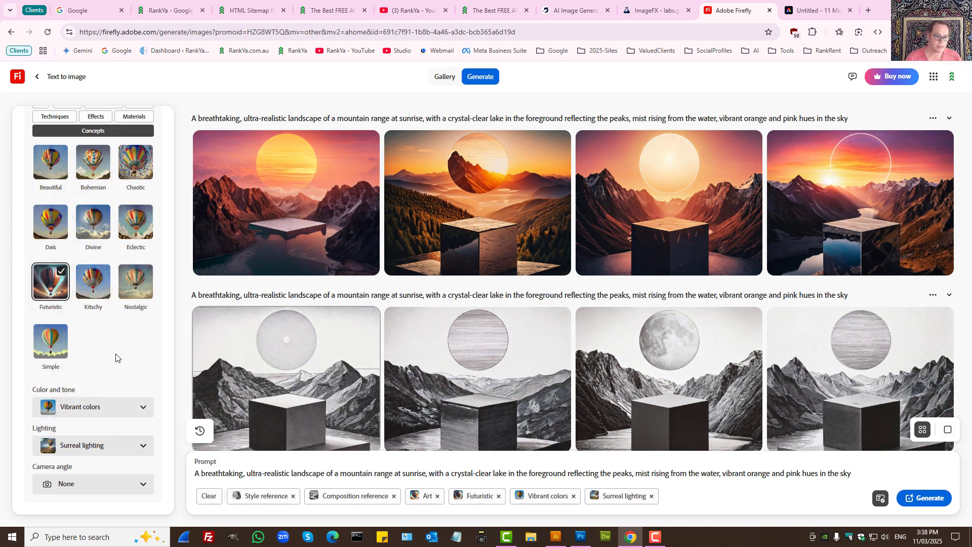
Step: Set the camera angle to Landscape photography and generate the mountain landscape with the current prompt
{"action": "left_click", "coordinate": [109, 487]}
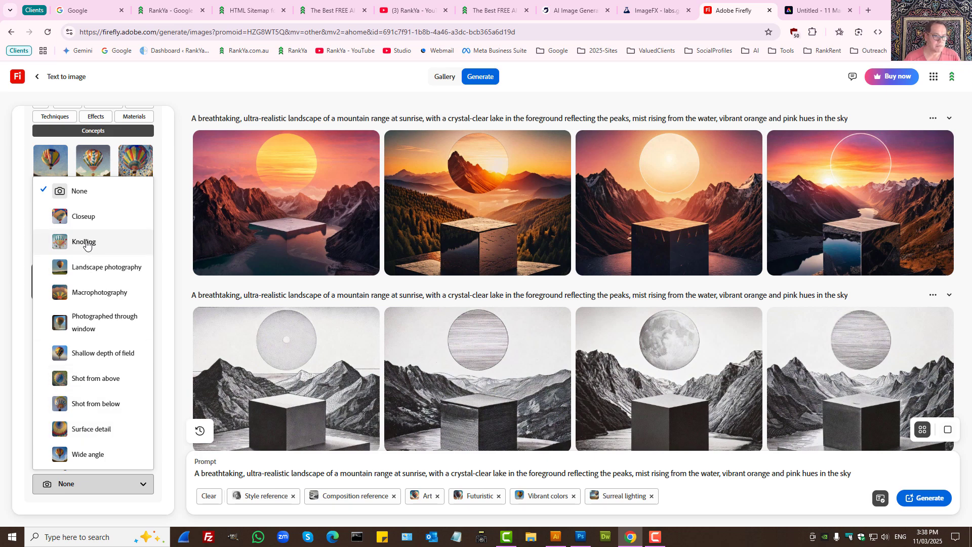
{"action": "left_click", "coordinate": [85, 217]}
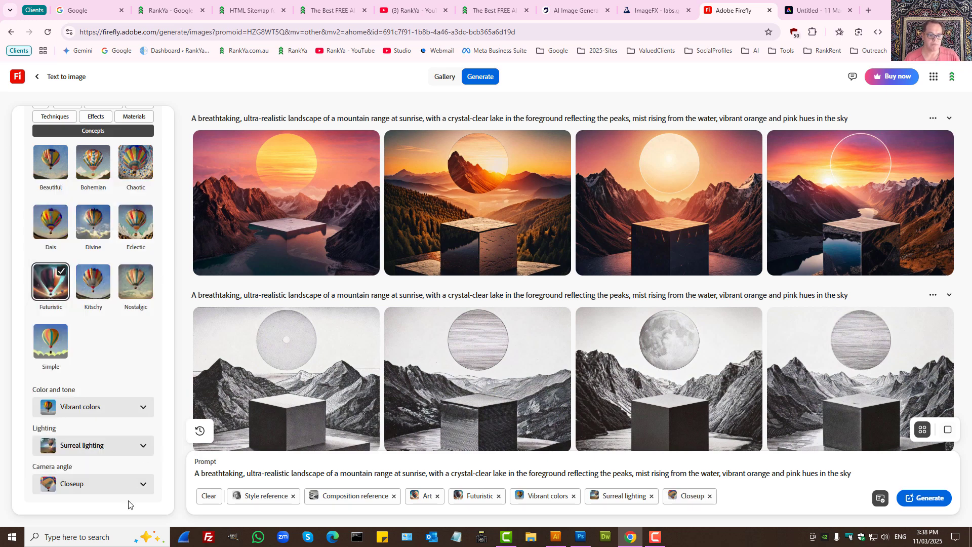
{"action": "left_click", "coordinate": [104, 483]}
{"action": "left_click", "coordinate": [88, 268]}
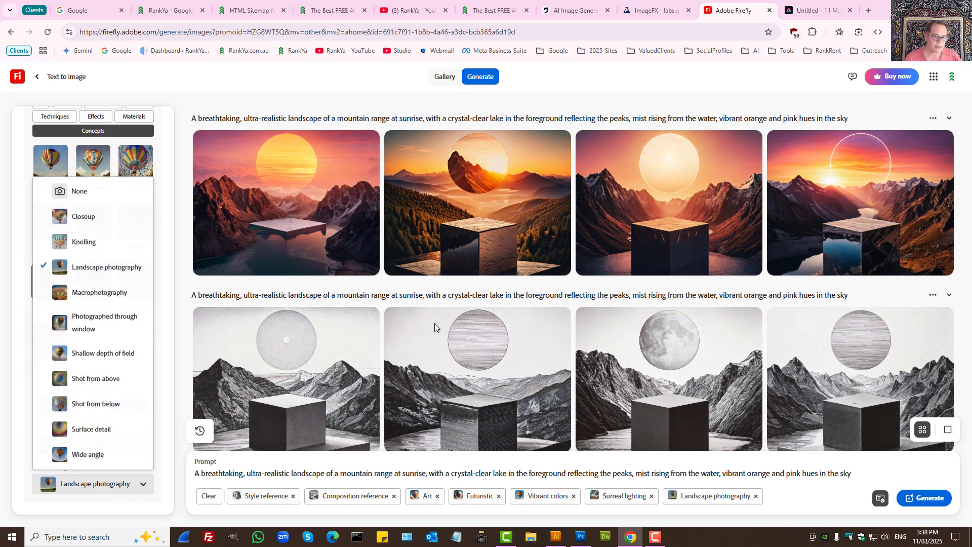
{"action": "triple_click", "coordinate": [491, 474]}
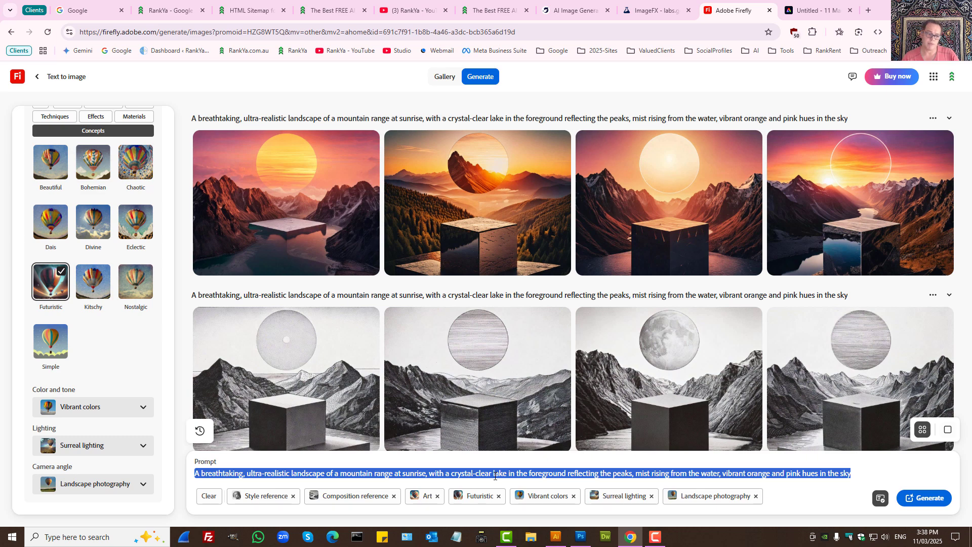
{"action": "left_click", "coordinate": [925, 499]}
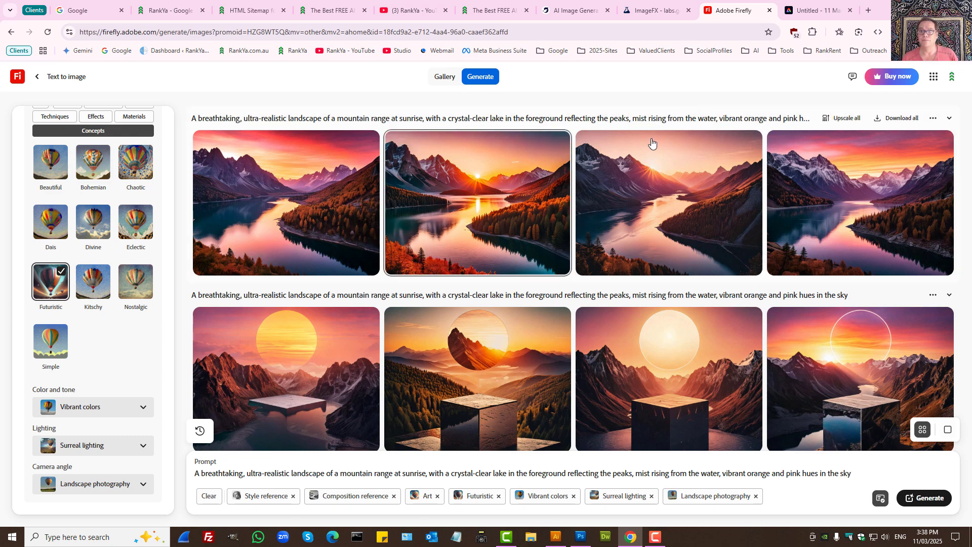
Step: View the monkey and golden retriever images in ImageFX and DeepAI for comparison, and return to Adobe Firefly
{"action": "left_click", "coordinate": [654, 10]}
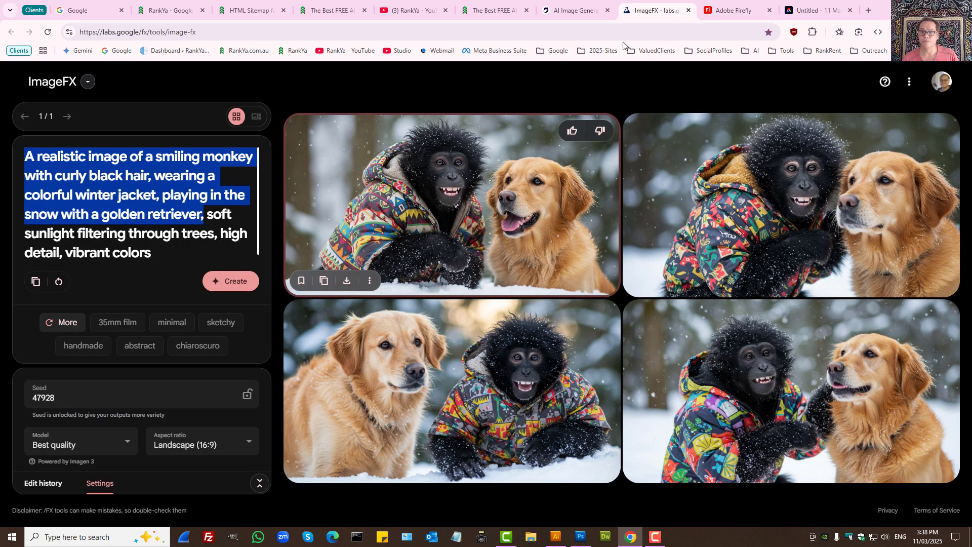
{"action": "left_click", "coordinate": [583, 8]}
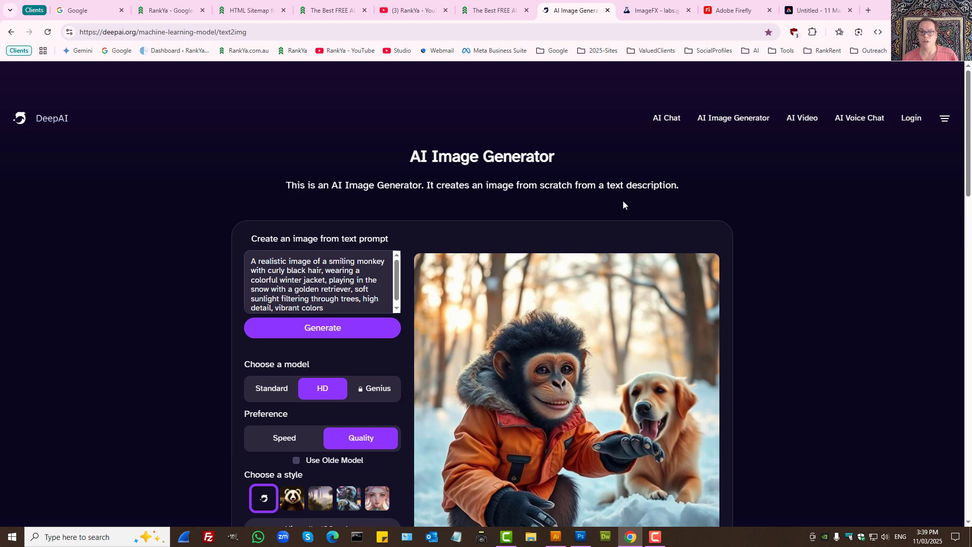
{"action": "left_click", "coordinate": [737, 10]}
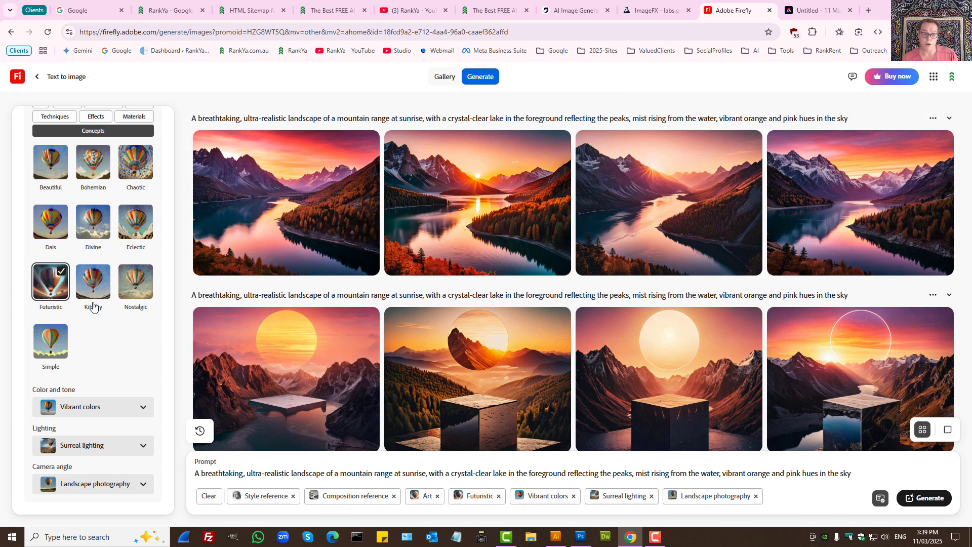
Step: Review Firefly's general settings and composition options, and switch to the RankYa YouTube channel page
{"action": "scroll", "coordinate": [104, 346], "scroll_direction": "up", "scroll_amount": 10}
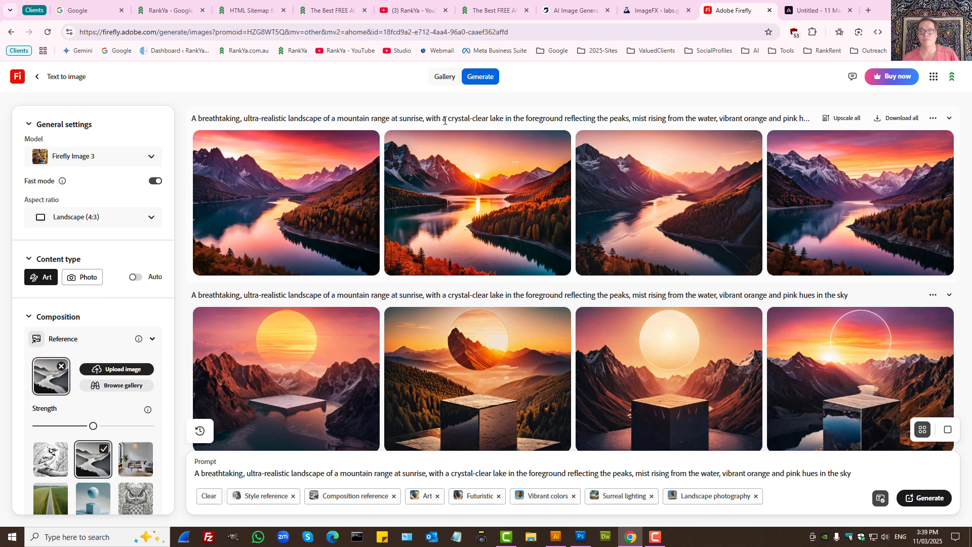
{"action": "left_click", "coordinate": [412, 10]}
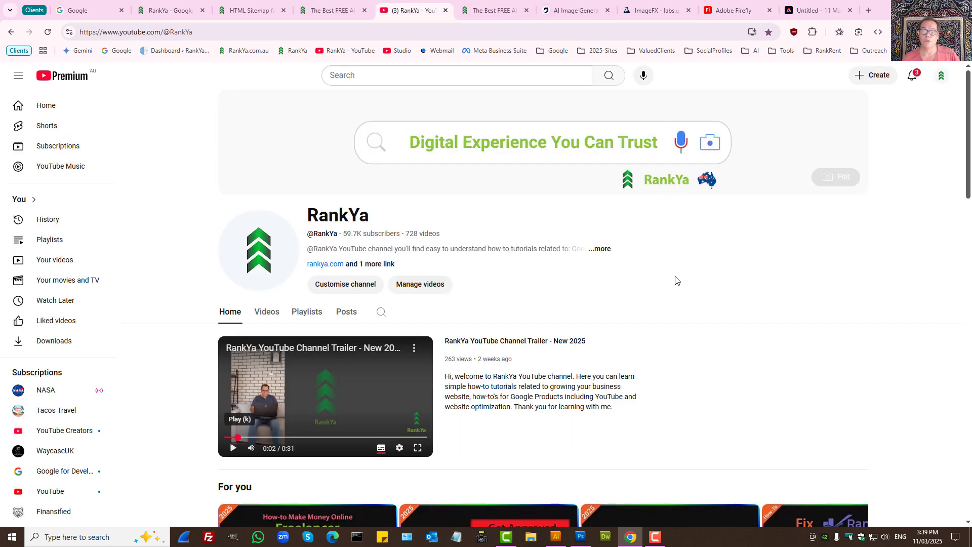